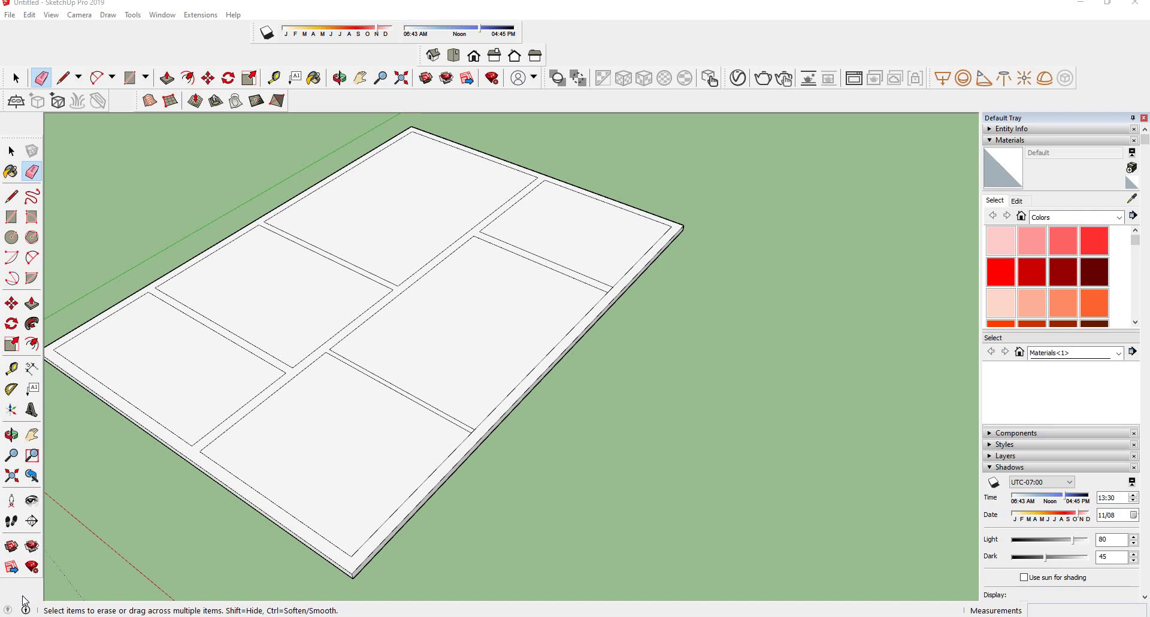
Pick Push/Pull and orbit to an angled view of the slab's wall outlines
left_click(31, 303)
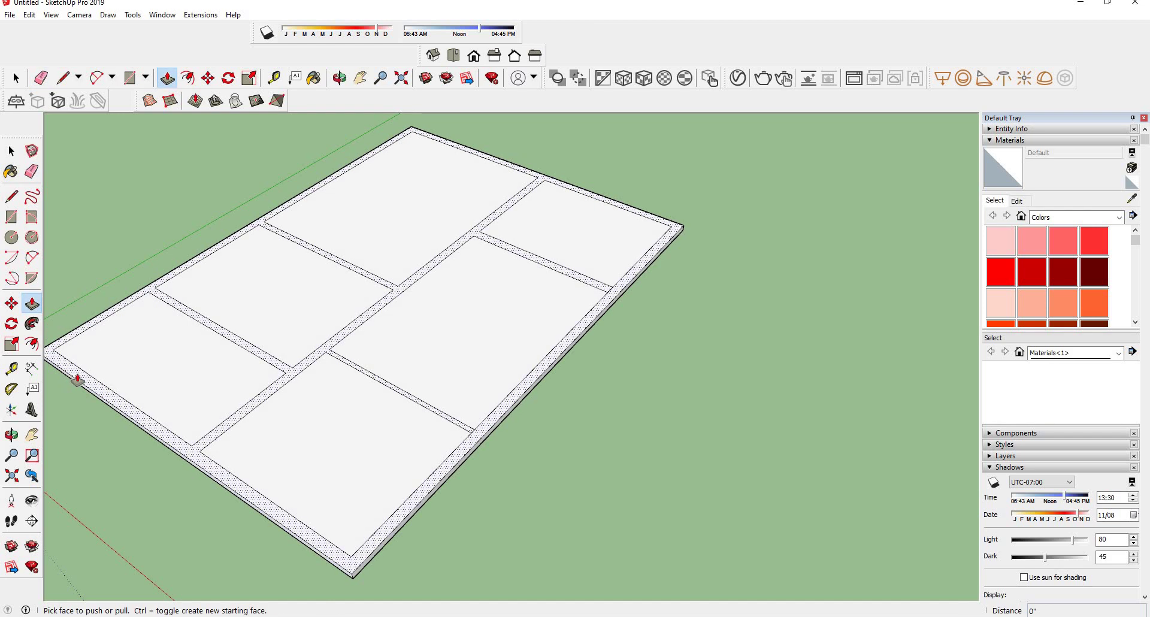
mouse_move(107, 304)
middle_mouse_down()
mouse_move(405, 353)
mouse_move(591, 443)
mouse_move(593, 457)
mouse_move(593, 292)
middle_mouse_up()
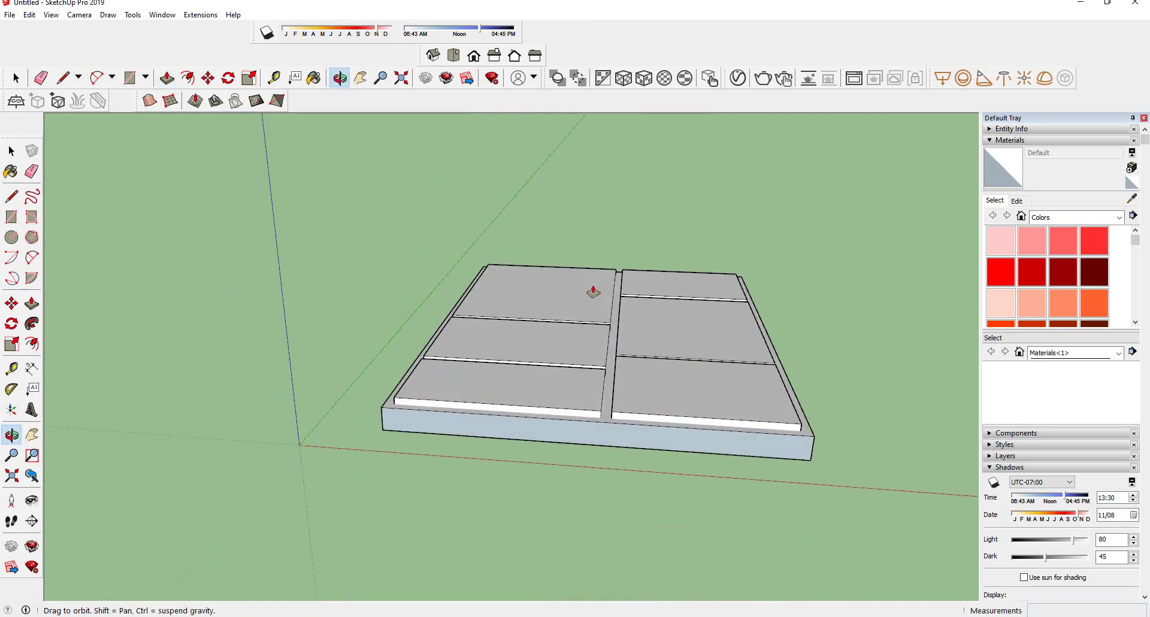
Pull the wall strips up 10' so they enclose six open-topped rooms
left_click_drag(593, 292, 631, 189)
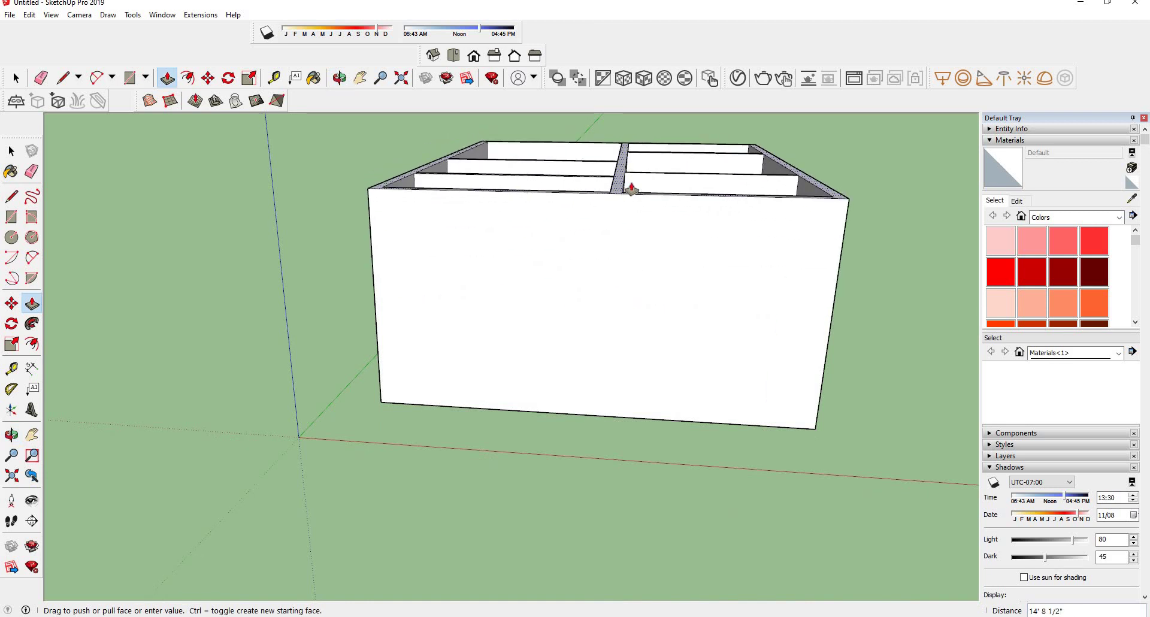
key("Escape")
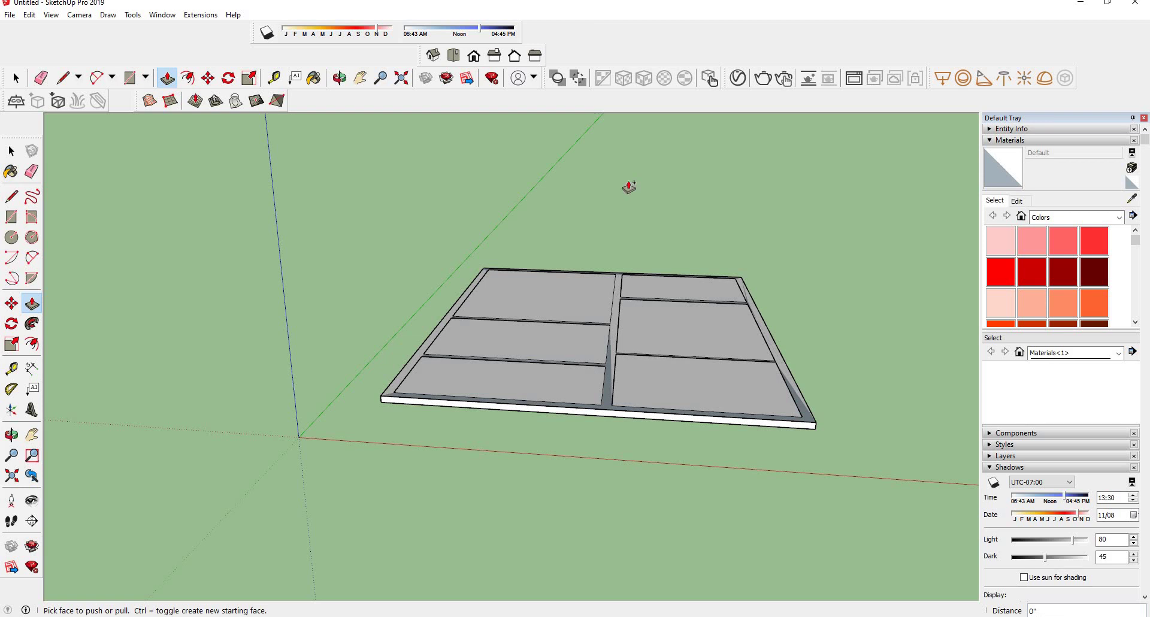
left_click_drag(617, 281, 635, 169)
type("10'")
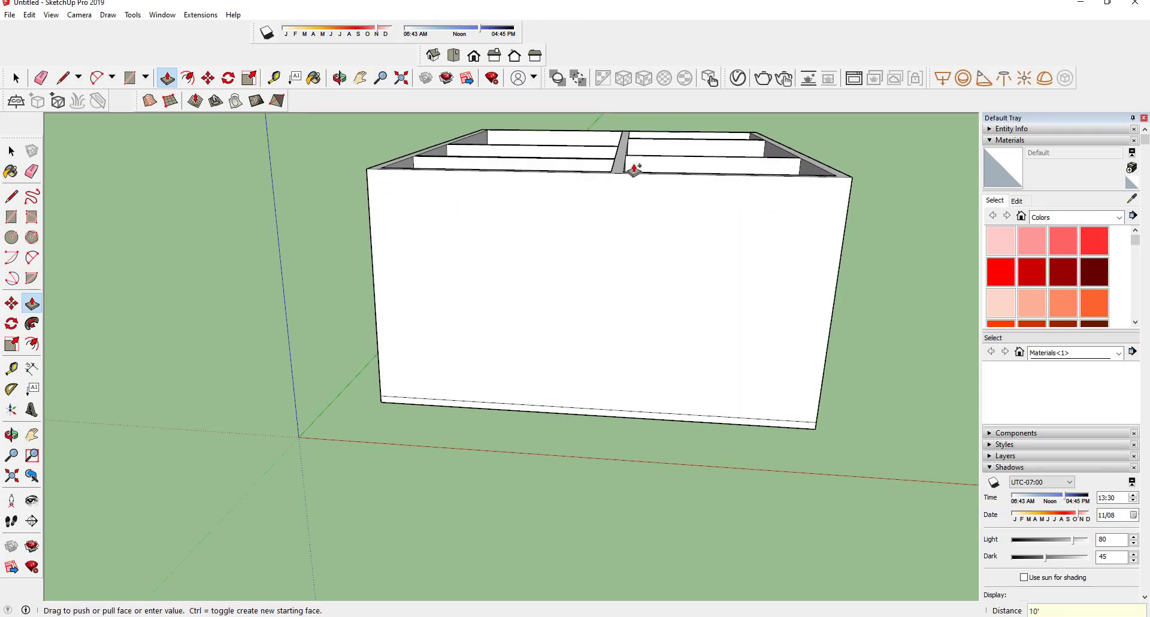
key("Return")
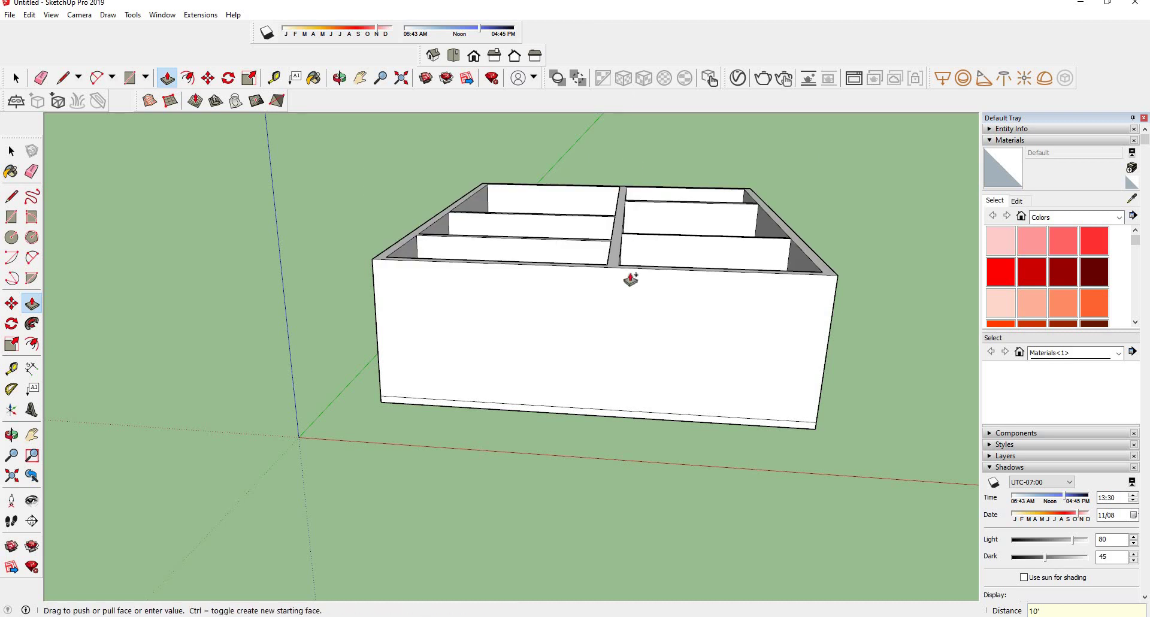
mouse_move(676, 218)
middle_mouse_down()
mouse_move(430, 374)
mouse_move(503, 424)
middle_mouse_up()
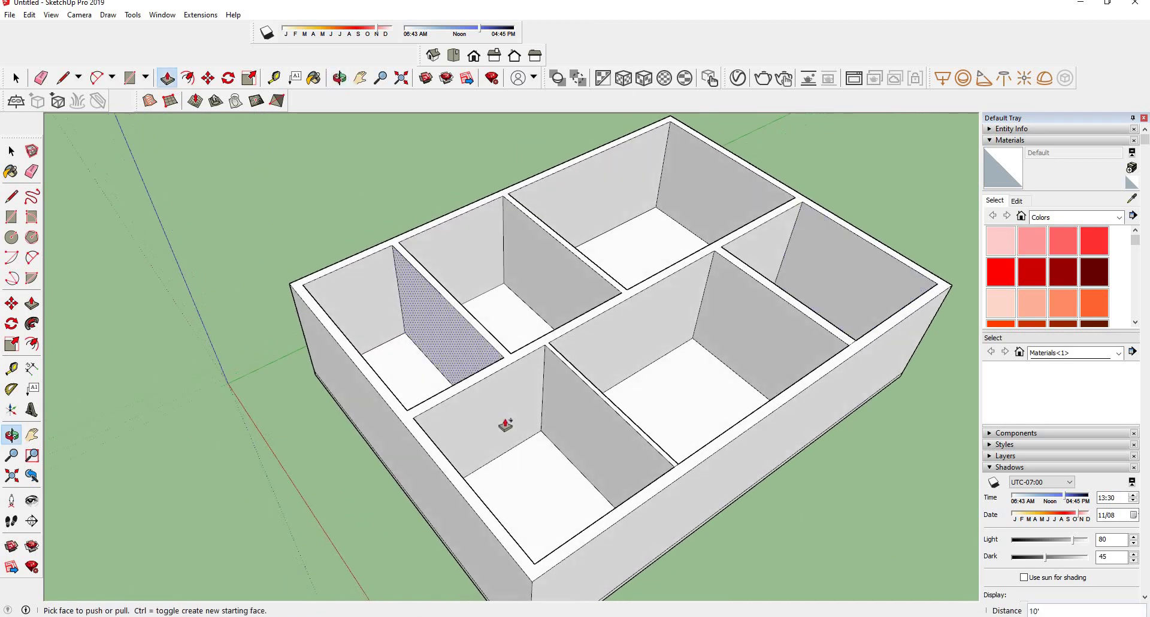
scroll(512, 263, "down", 3)
mouse_move(516, 270)
middle_mouse_down()
mouse_move(566, 426)
mouse_move(536, 405)
middle_mouse_up()
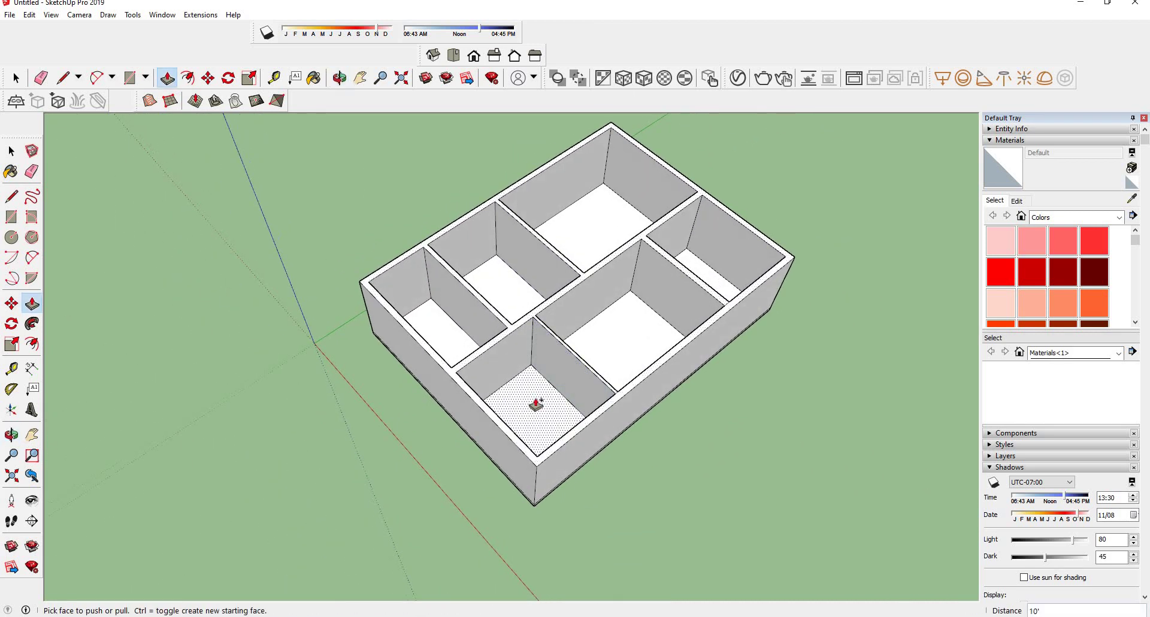
scroll(508, 408, "up", 3)
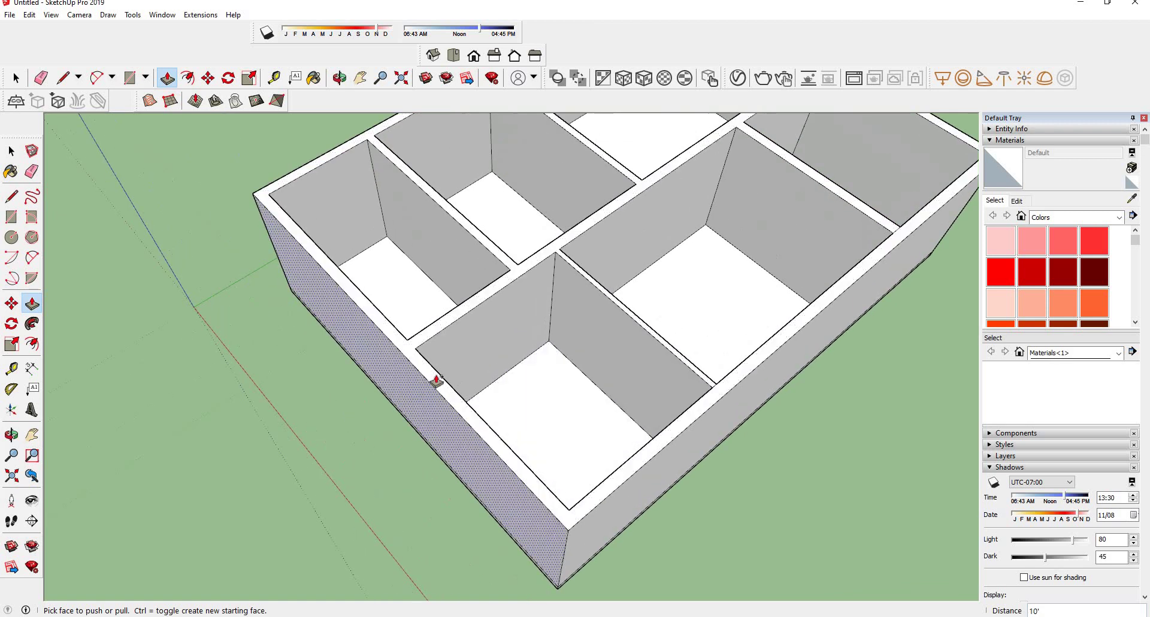
Draw a first short edge across the outer wall top at the partition junction
left_click(11, 196)
scroll(444, 337, "up", 2)
scroll(414, 344, "up", 2)
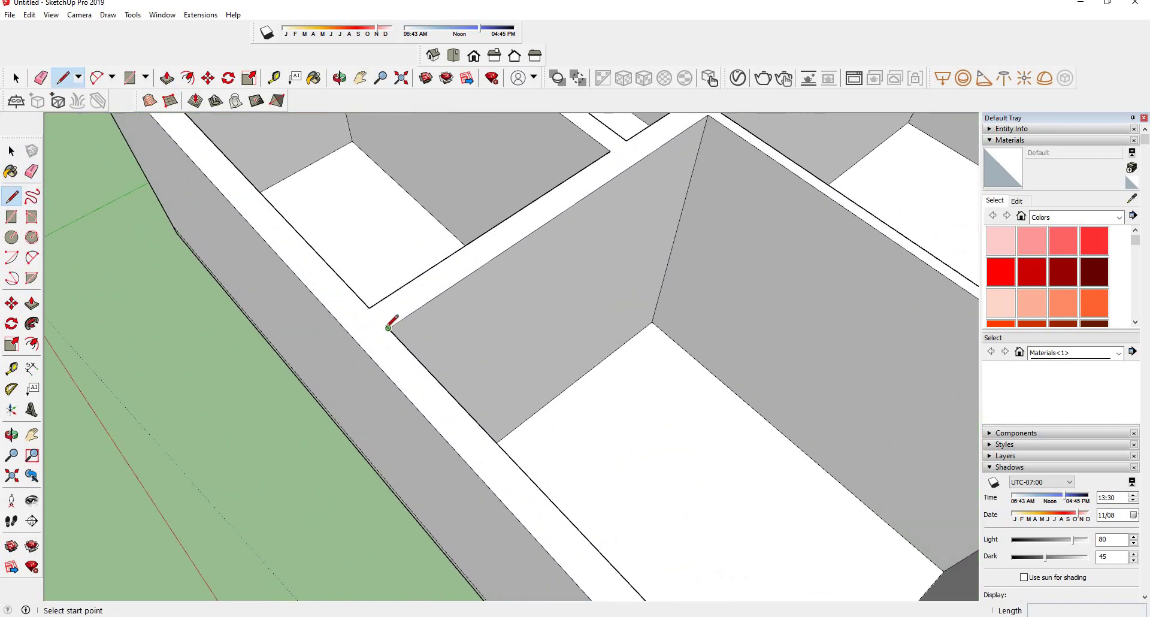
left_click(388, 328)
key("Escape")
scroll(437, 267, "down", 2)
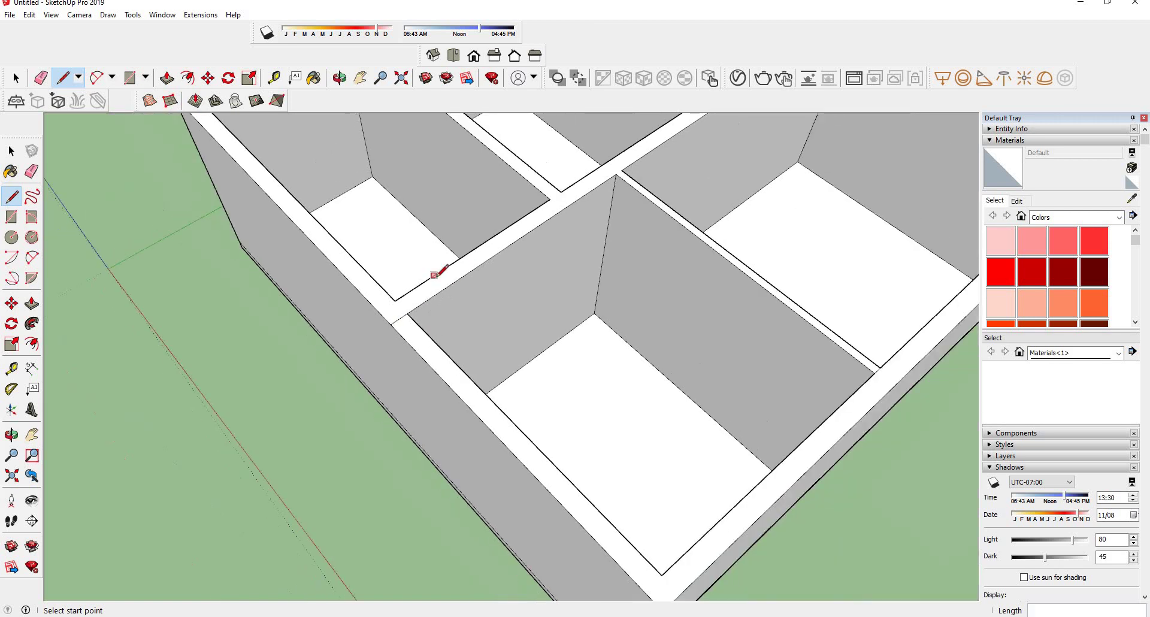
scroll(437, 267, "down", 3)
scroll(651, 310, "up", 5)
scroll(670, 328, "up", 1)
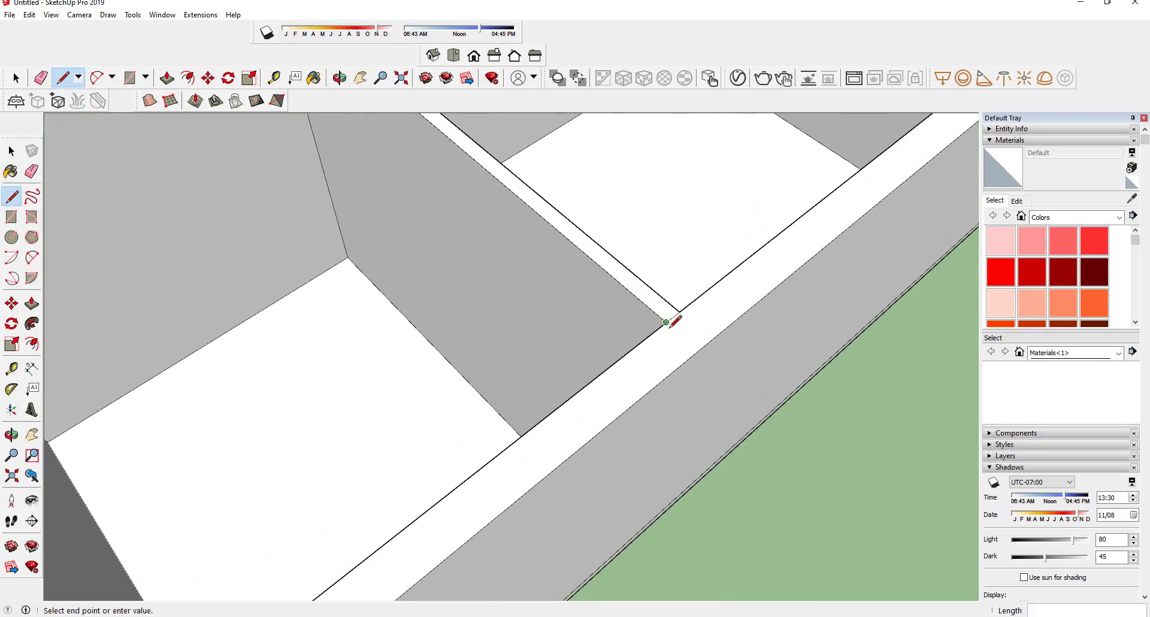
left_click(700, 348)
Draw a second edge across the outer wall top from the interior wall corner
scroll(630, 326, "down", 1)
scroll(629, 326, "down", 2)
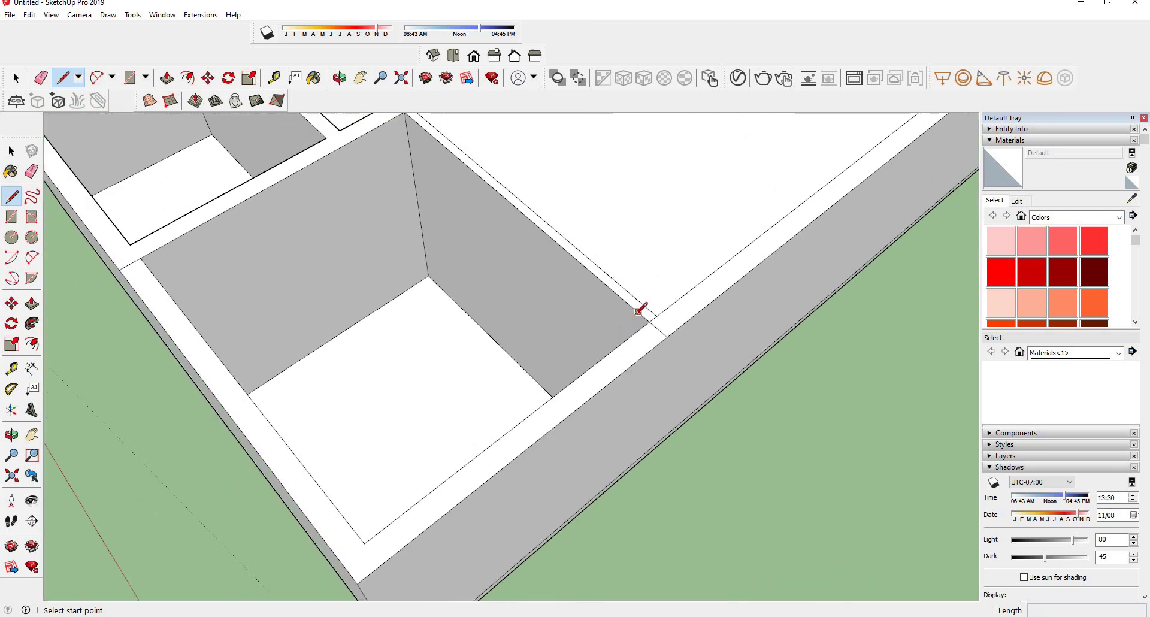
scroll(640, 312, "down", 2)
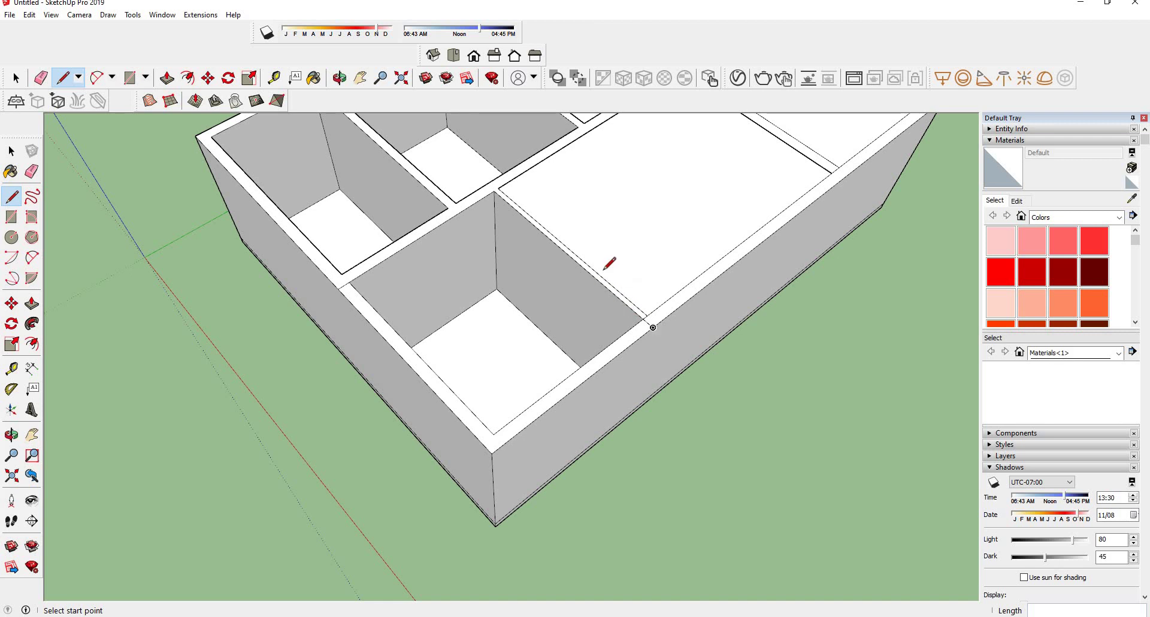
scroll(659, 319, "up", 2)
scroll(647, 324, "up", 2)
scroll(644, 335, "up", 2)
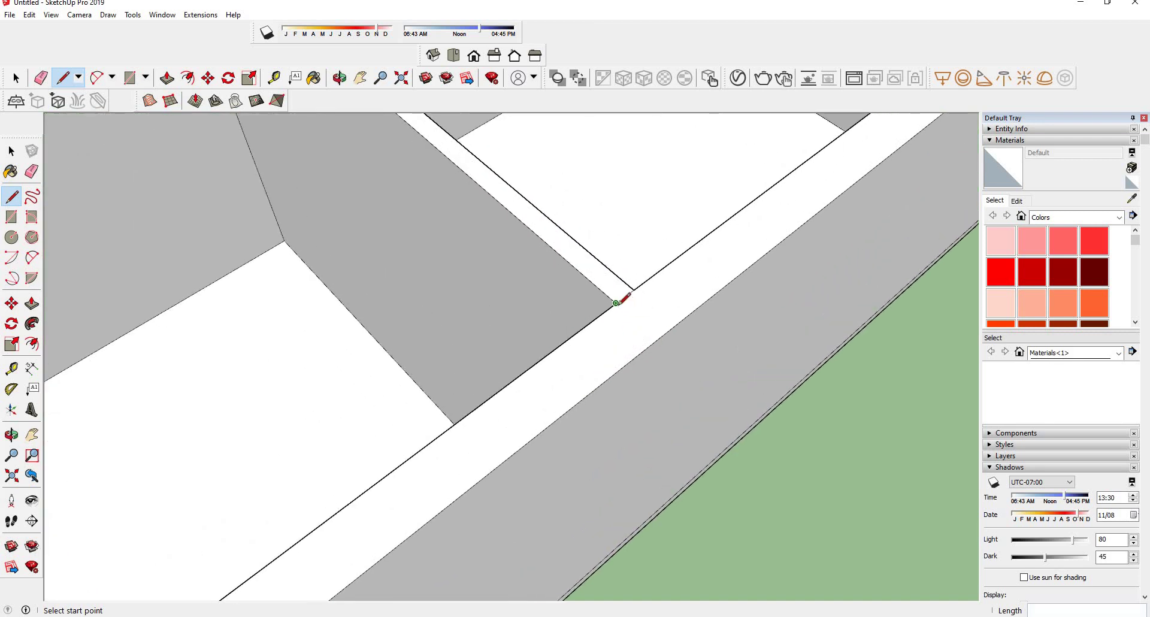
left_click(616, 303)
left_click(634, 290)
left_click(616, 303)
key("Escape")
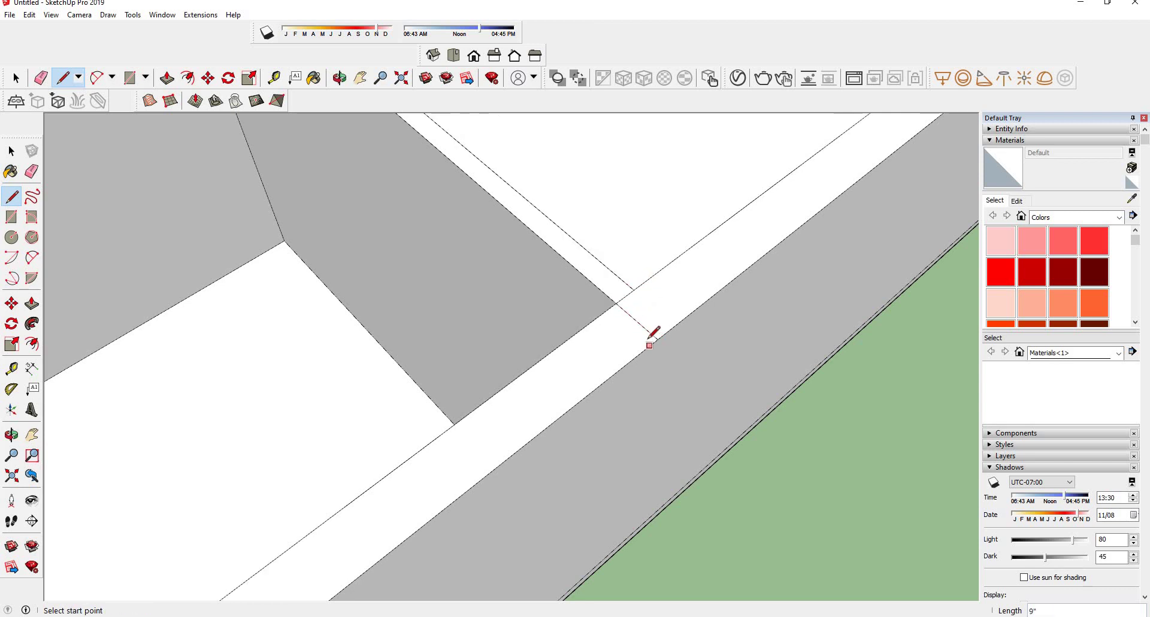
scroll(658, 339, "down", 3)
scroll(656, 336, "down", 4)
scroll(656, 336, "down", 3)
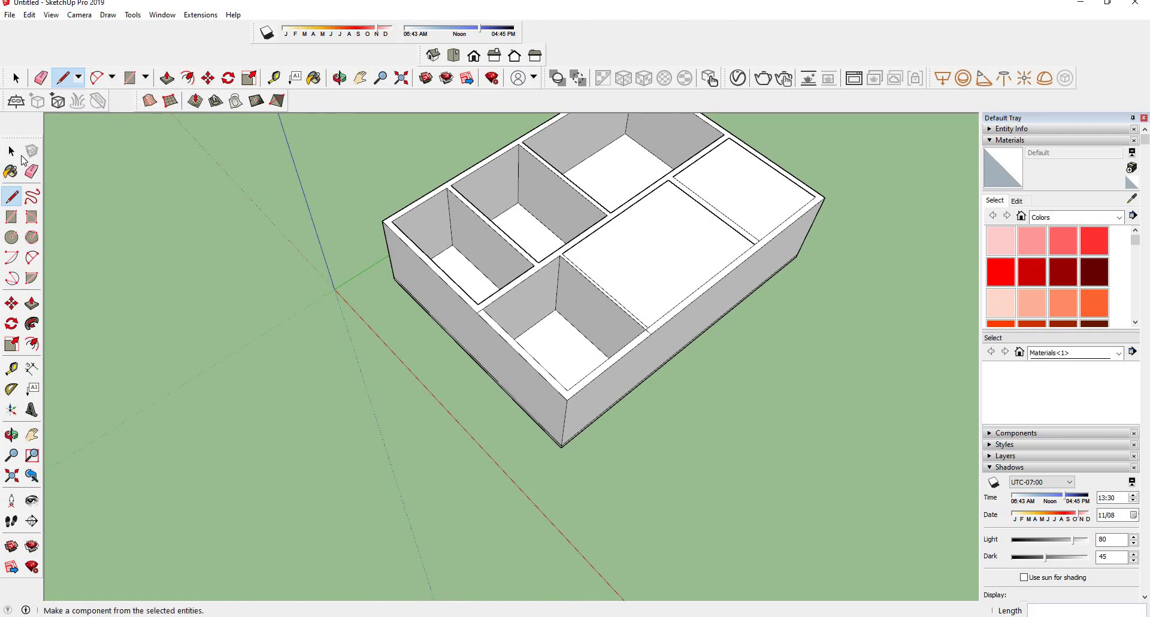
left_click(11, 151)
left_click(31, 303)
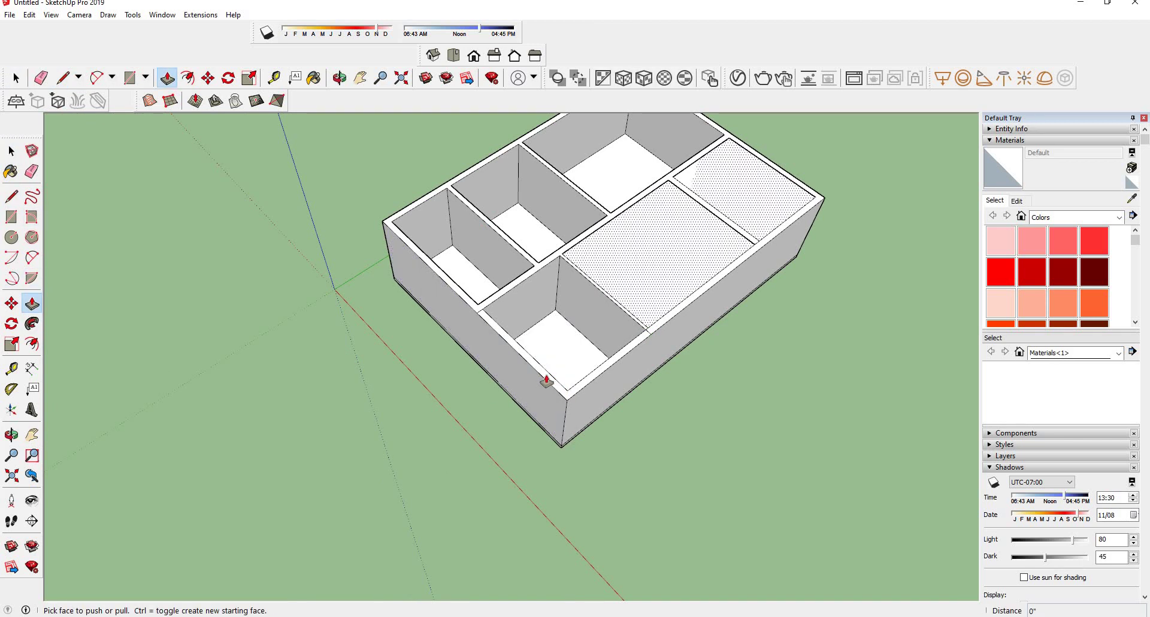
Cancel the accidental lowering of a wall top so the right compartments stay open
scroll(554, 386, "up", 2)
middle_click_drag(555, 384, 586, 379)
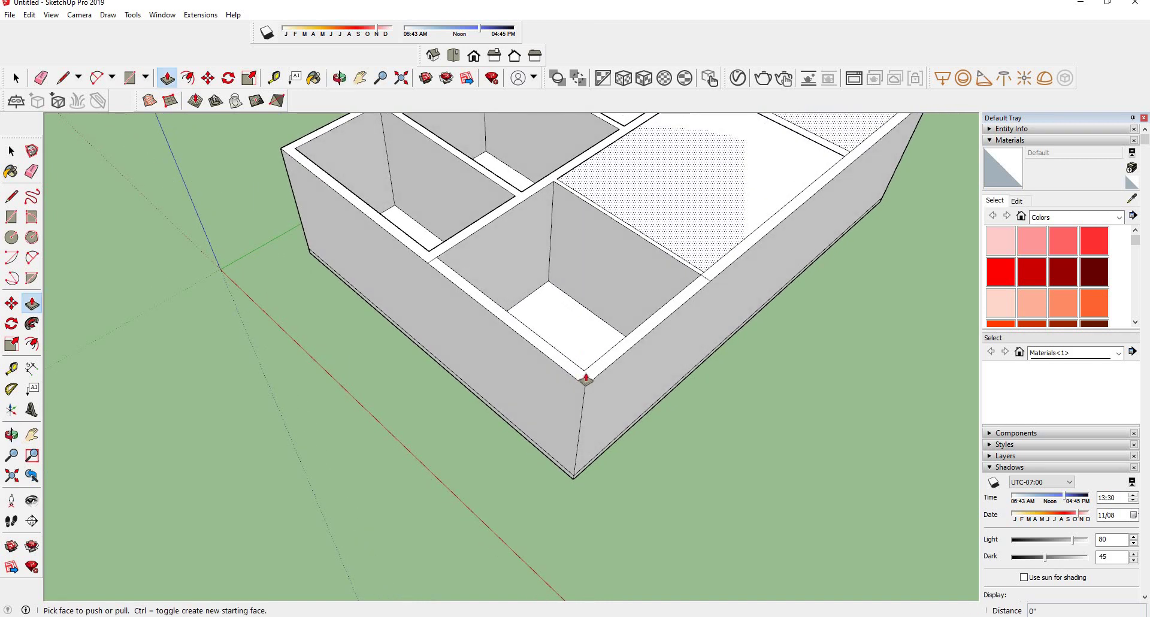
mouse_move(590, 374)
left_mouse_down()
mouse_move(541, 399)
mouse_move(557, 424)
left_mouse_up()
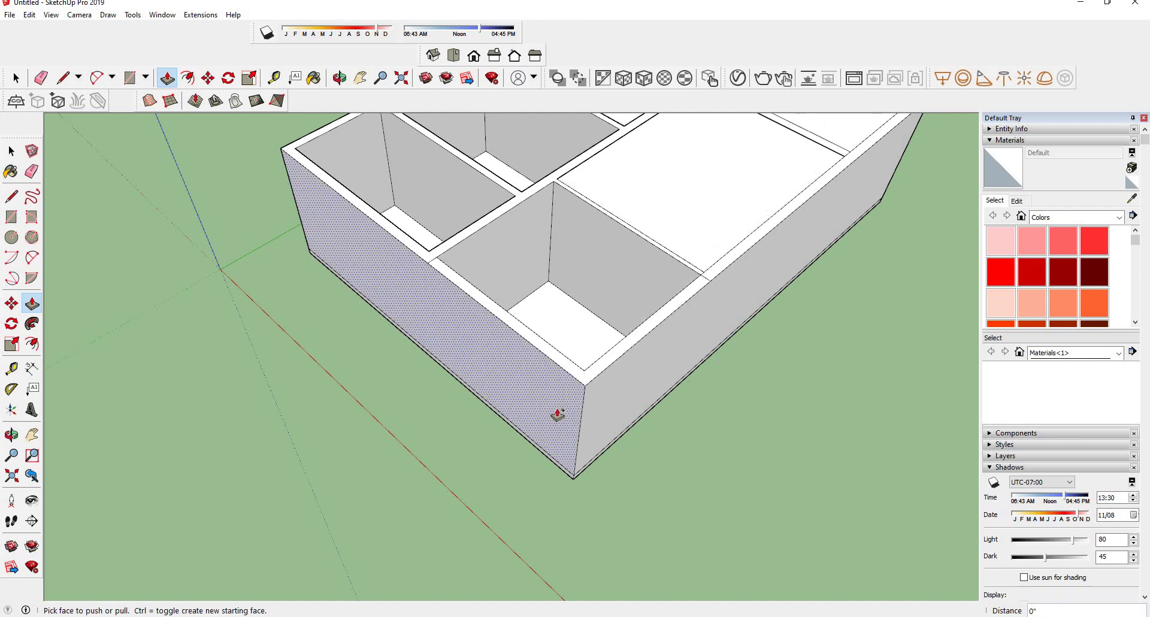
key("Escape")
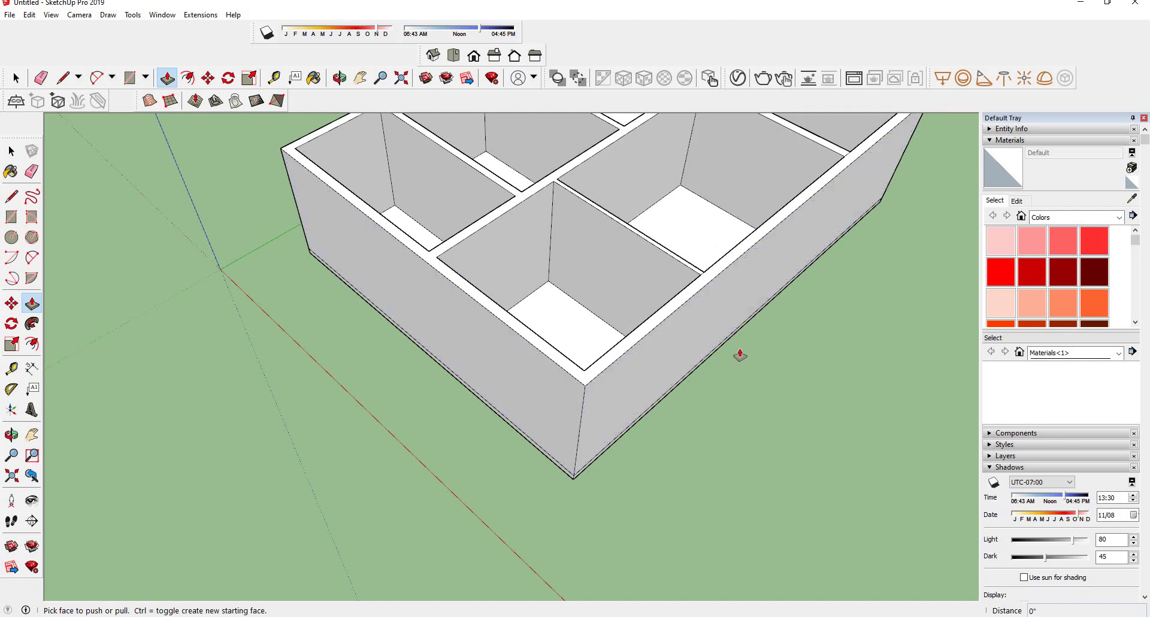
scroll(717, 264, "up", 2)
scroll(716, 262, "up", 2)
scroll(613, 293, "up", 2)
mouse_move(613, 293)
middle_mouse_down()
mouse_move(657, 278)
mouse_move(623, 198)
mouse_move(651, 364)
mouse_move(226, 224)
middle_mouse_up()
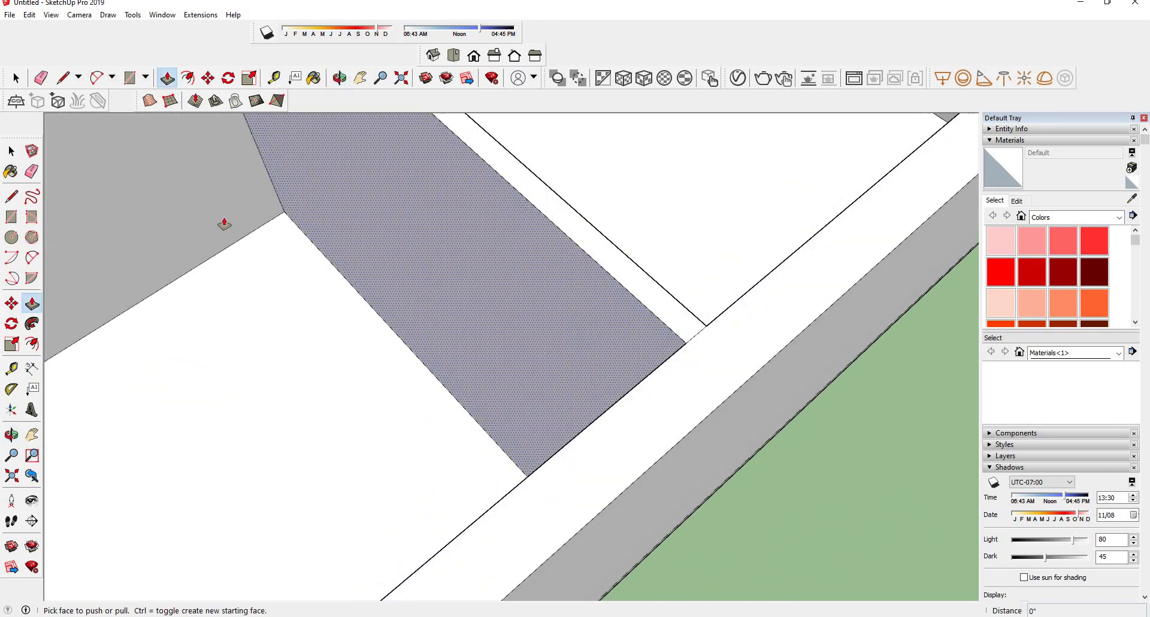
Draw edges across the front wall top where interior partitions meet it
key("b")
key("l")
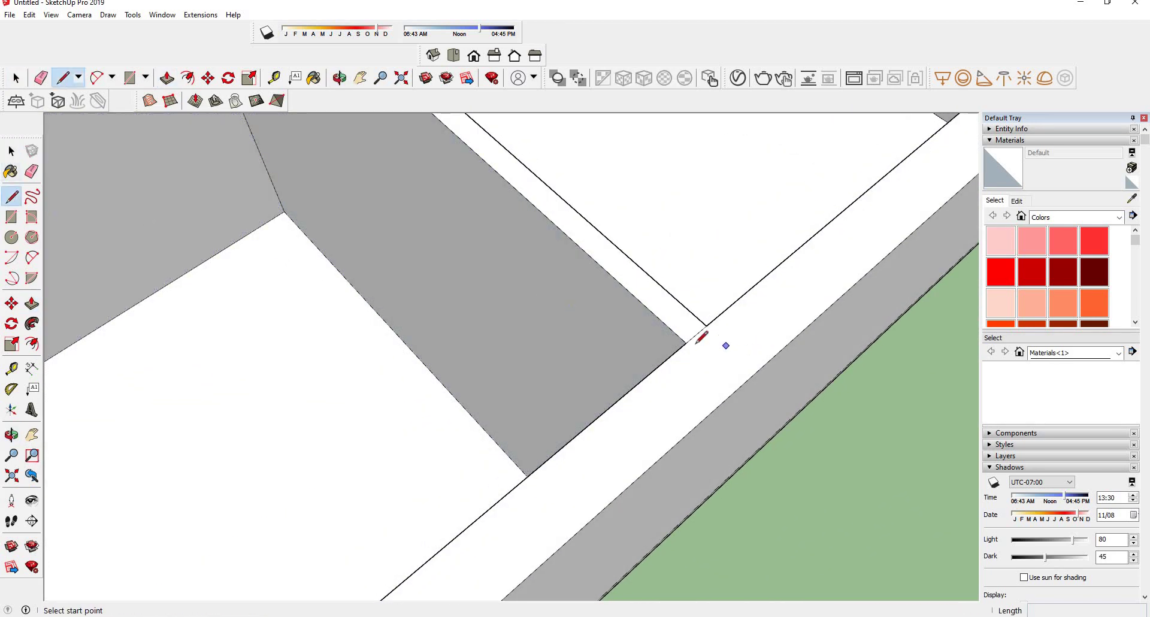
left_click(686, 343)
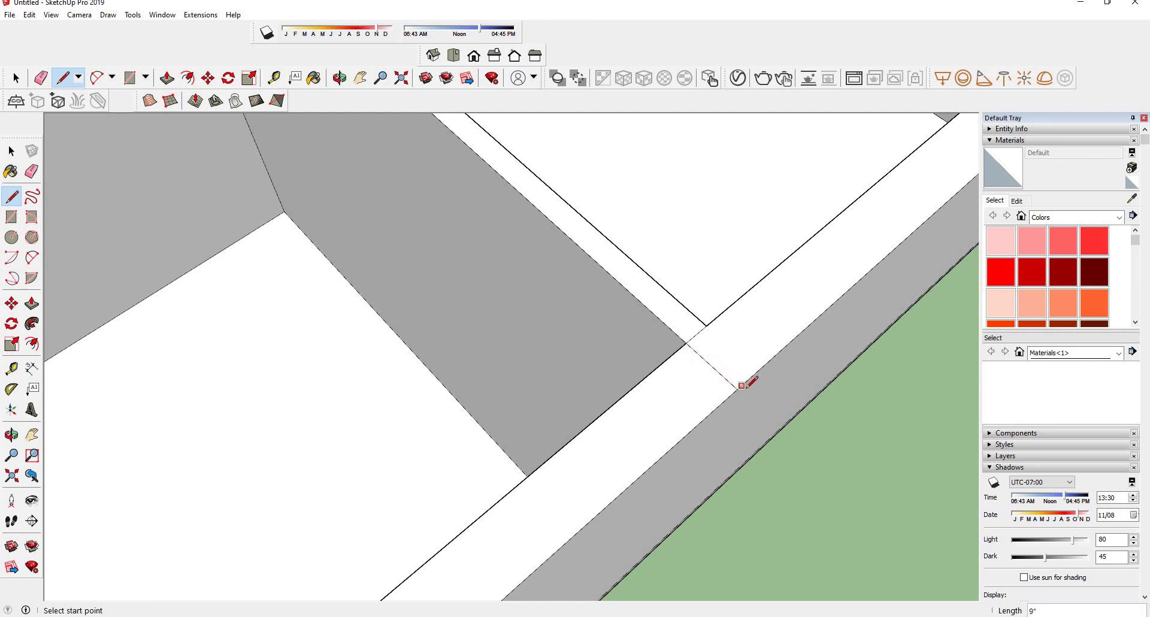
middle_click_drag(743, 380, 735, 304)
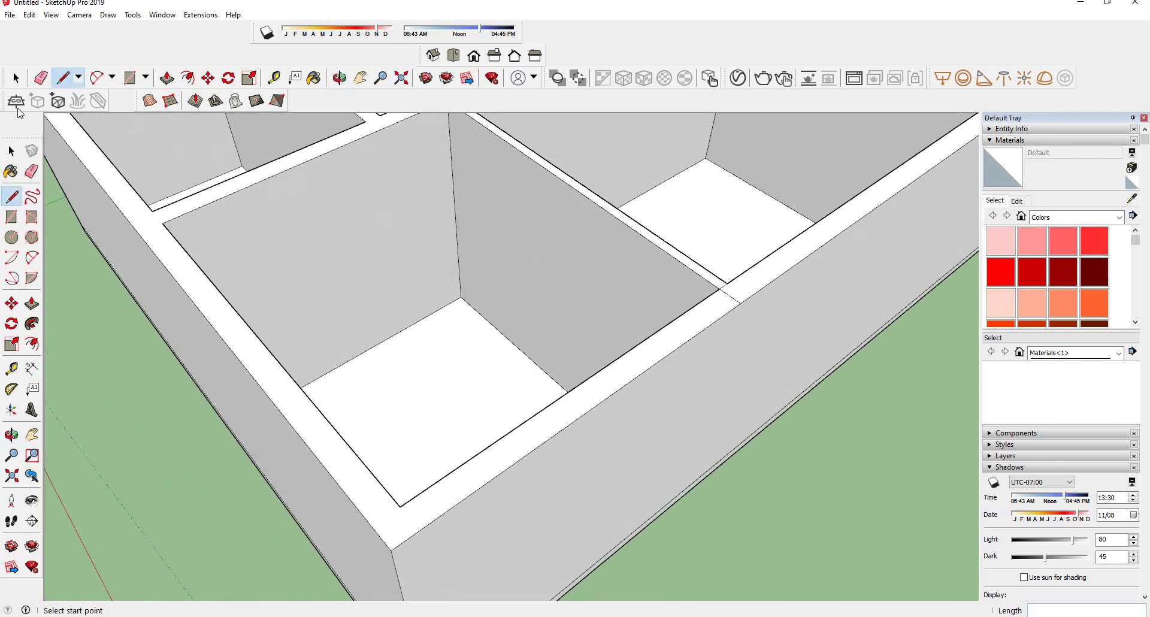
left_click(163, 223)
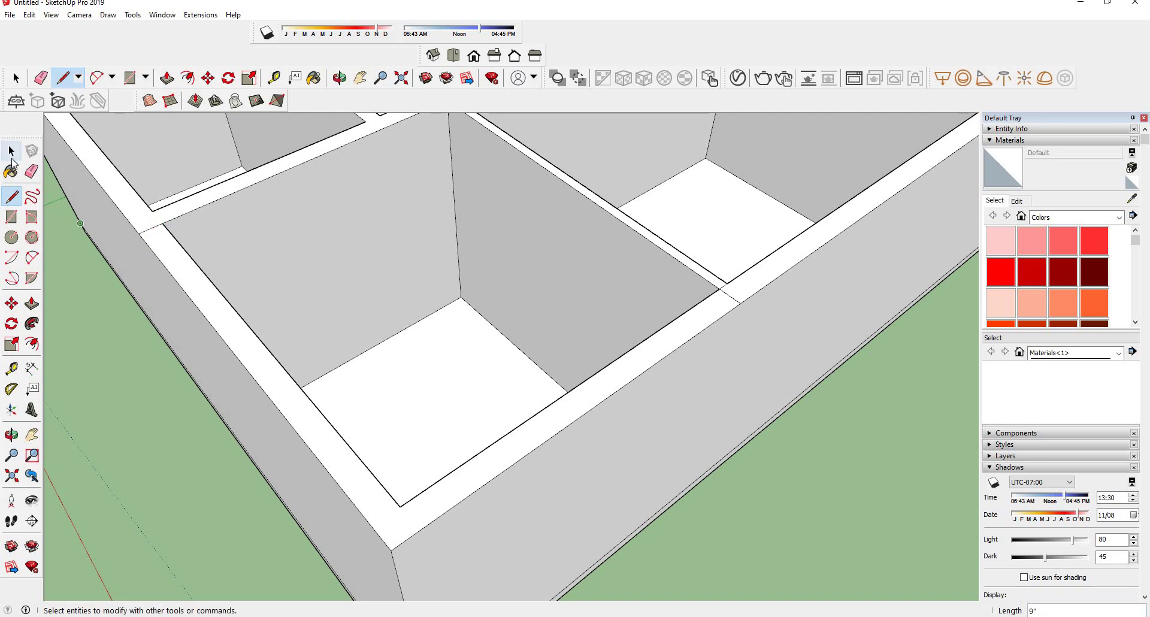
Push the front wall segment down 10' to the slab, opening the corner compartment
left_click(32, 304)
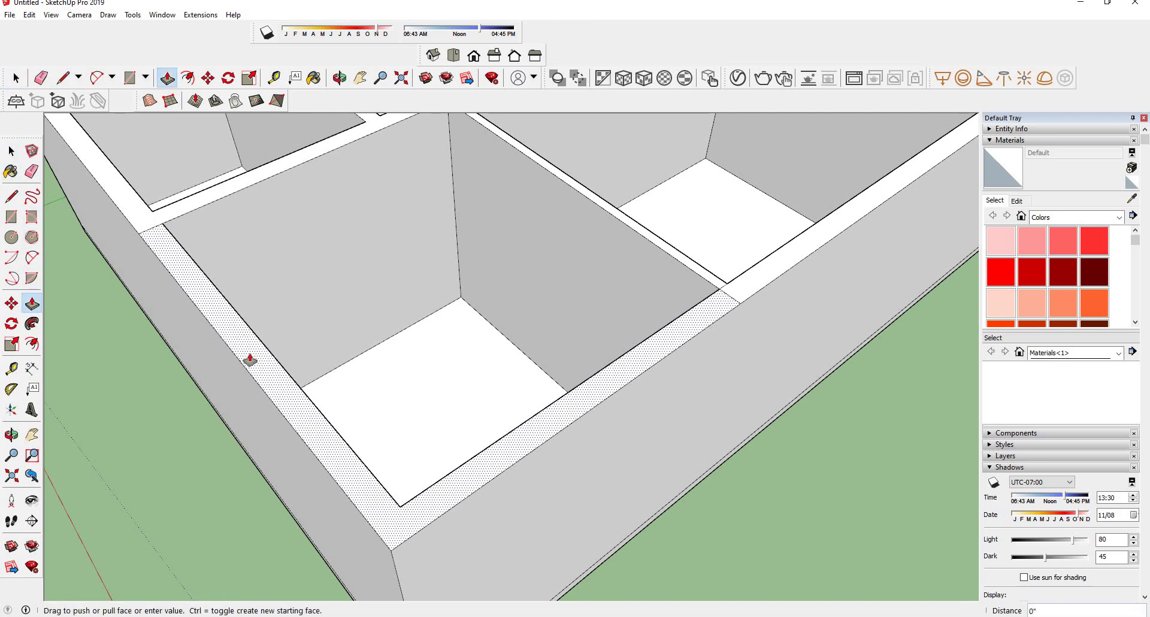
left_click_drag(247, 333, 247, 466)
mouse_move(248, 466)
middle_mouse_down()
mouse_move(403, 334)
mouse_move(493, 234)
mouse_move(311, 372)
mouse_move(362, 327)
middle_mouse_up()
scroll(362, 327, "down", 10)
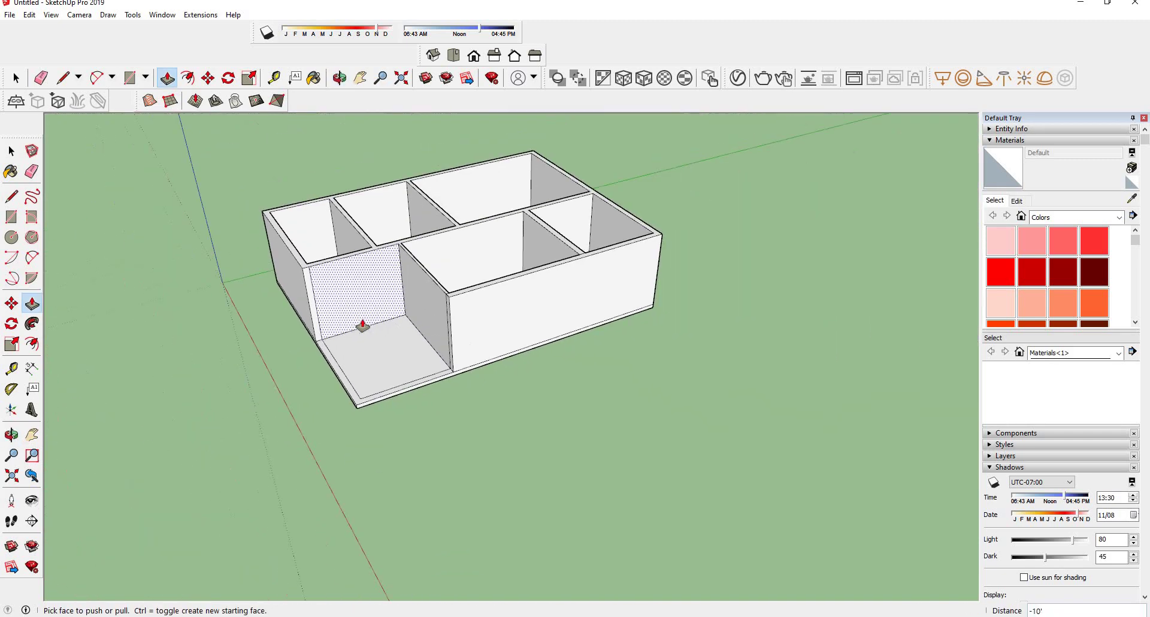
mouse_move(360, 398)
middle_mouse_down()
mouse_move(418, 315)
mouse_move(380, 360)
mouse_move(288, 345)
mouse_move(321, 419)
mouse_move(418, 272)
mouse_move(195, 242)
middle_mouse_up()
scroll(288, 345, "up", 3)
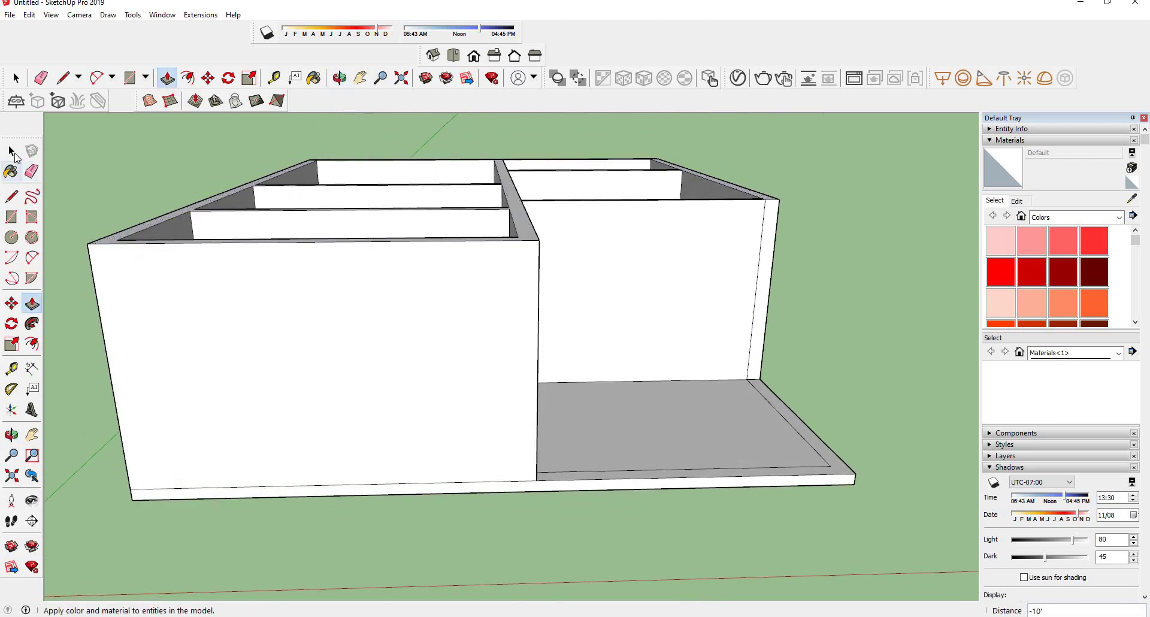
left_click(11, 151)
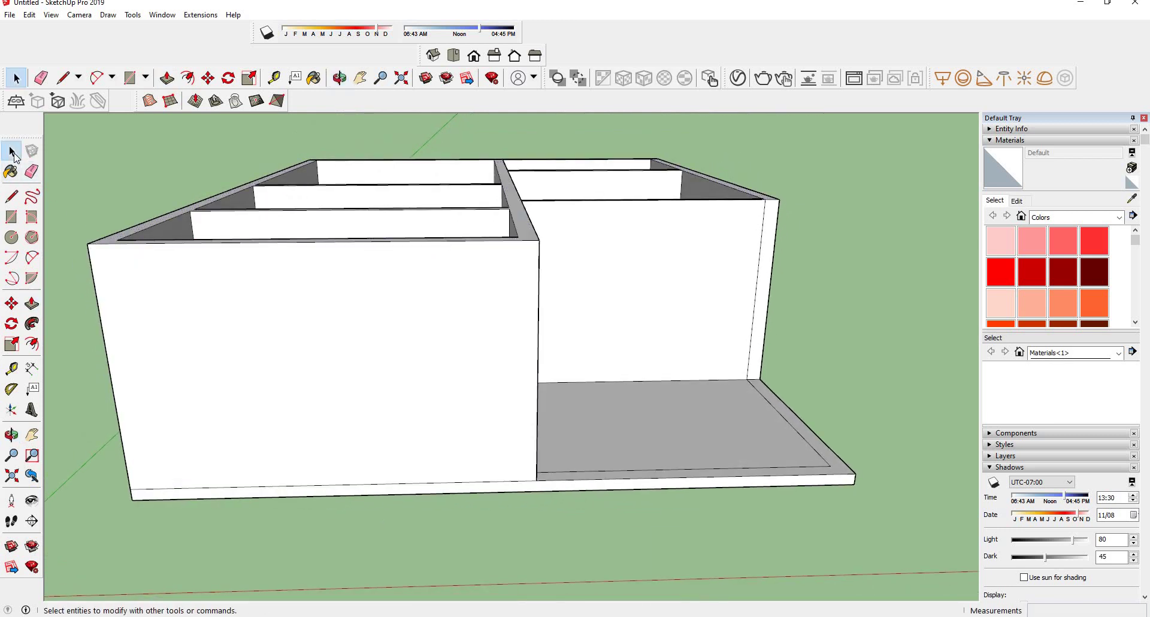
Place horizontal guides on the front wall 3' above the base and 4' higher
left_click(11, 369)
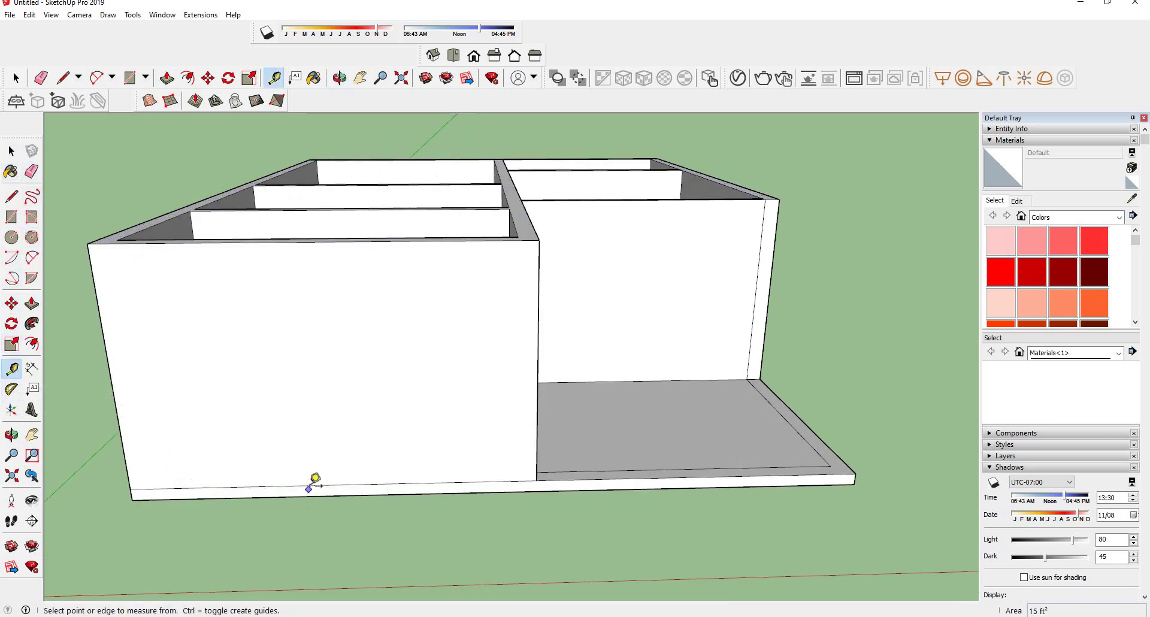
left_click(310, 484)
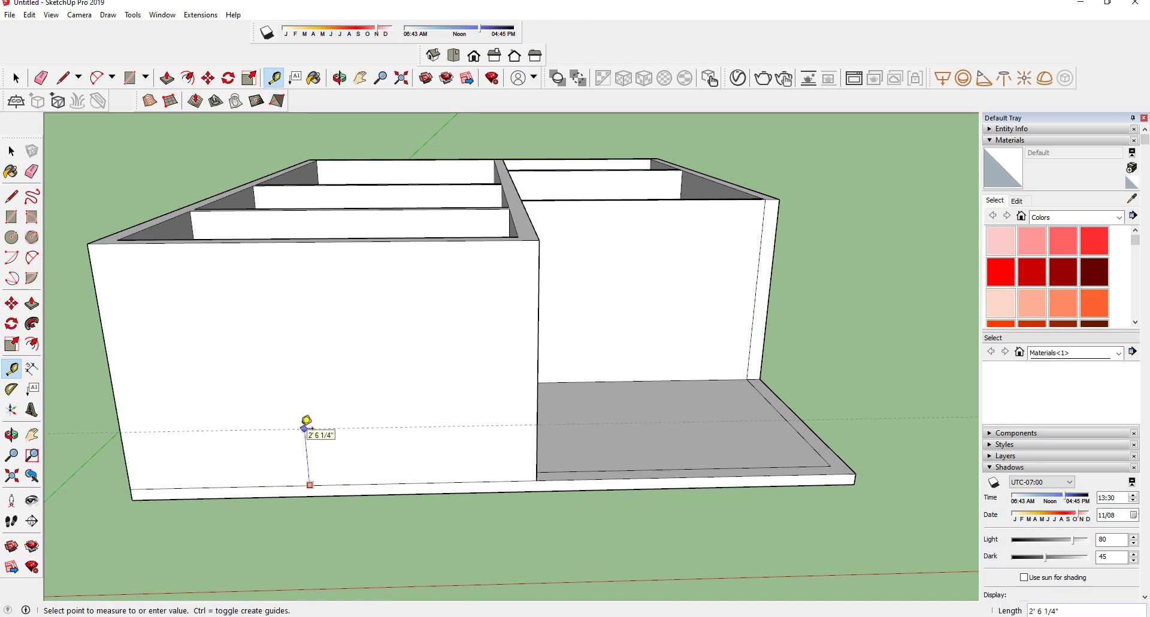
key("Return")
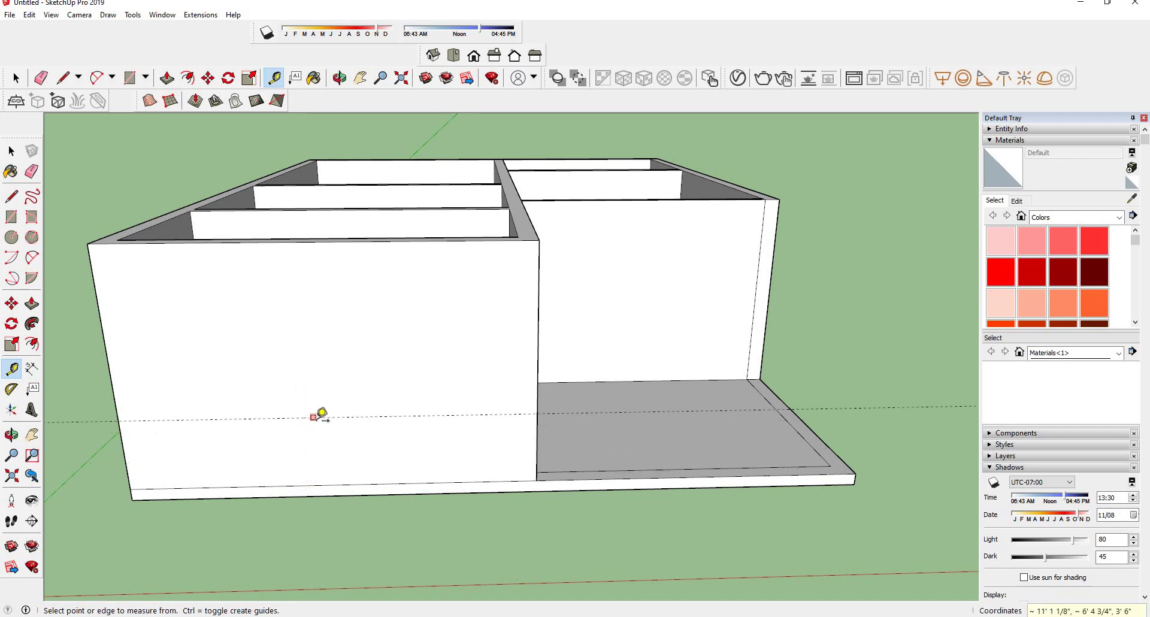
left_click(320, 416)
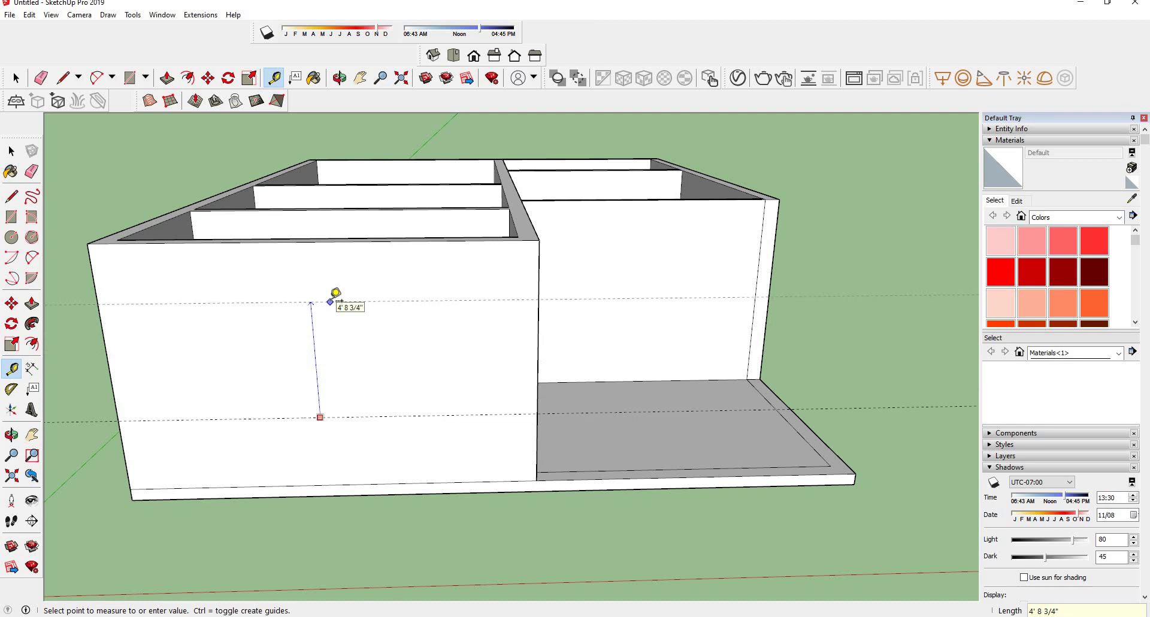
type("'")
key("Return")
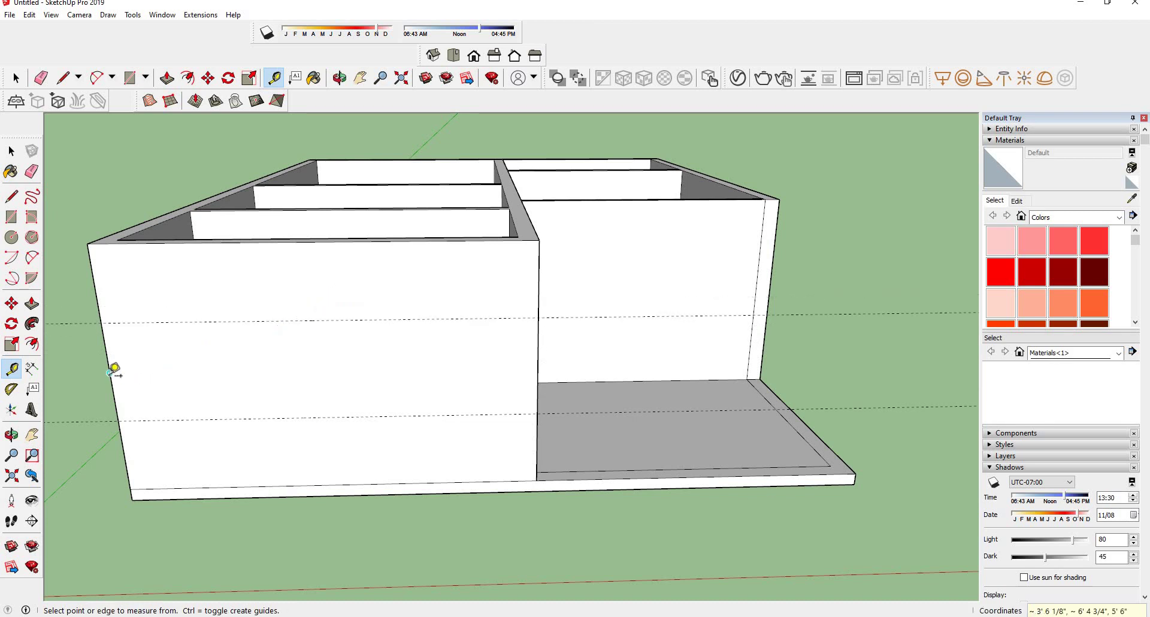
Add a vertical guide inside the wall's right edge and another 5' left of it
left_click(109, 373)
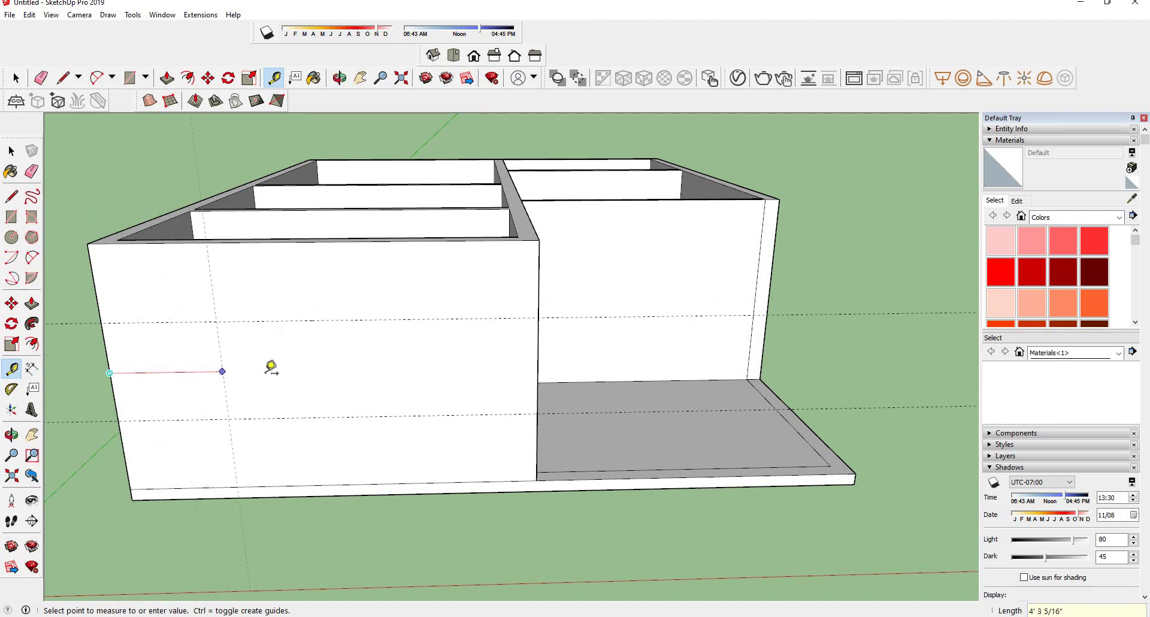
key("Escape")
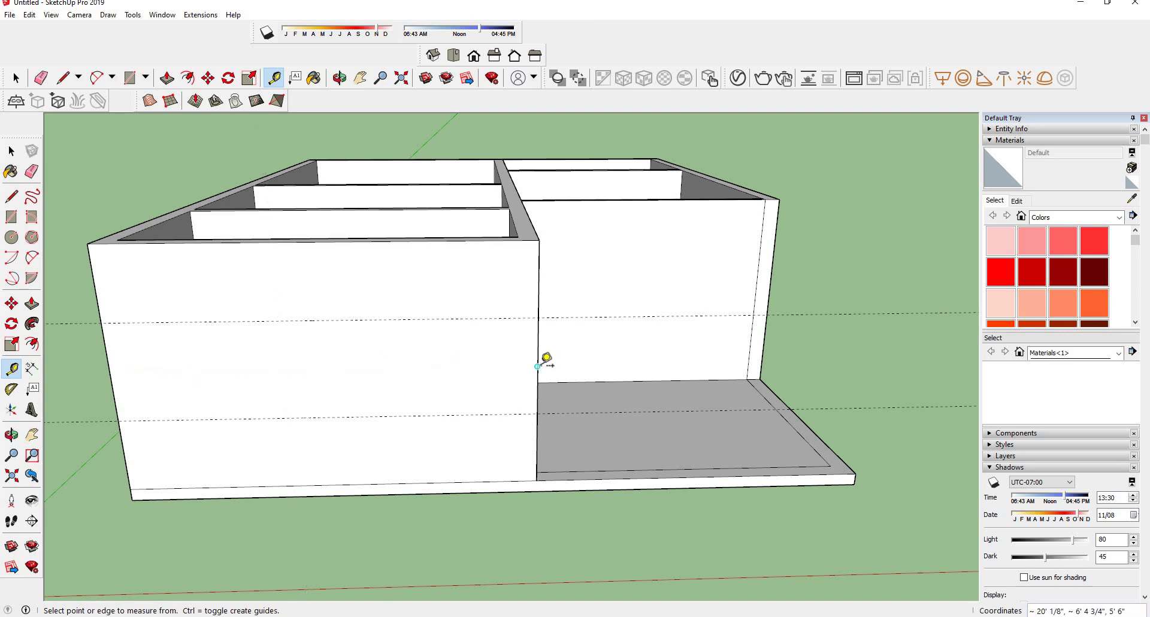
left_click(537, 366)
type("1'")
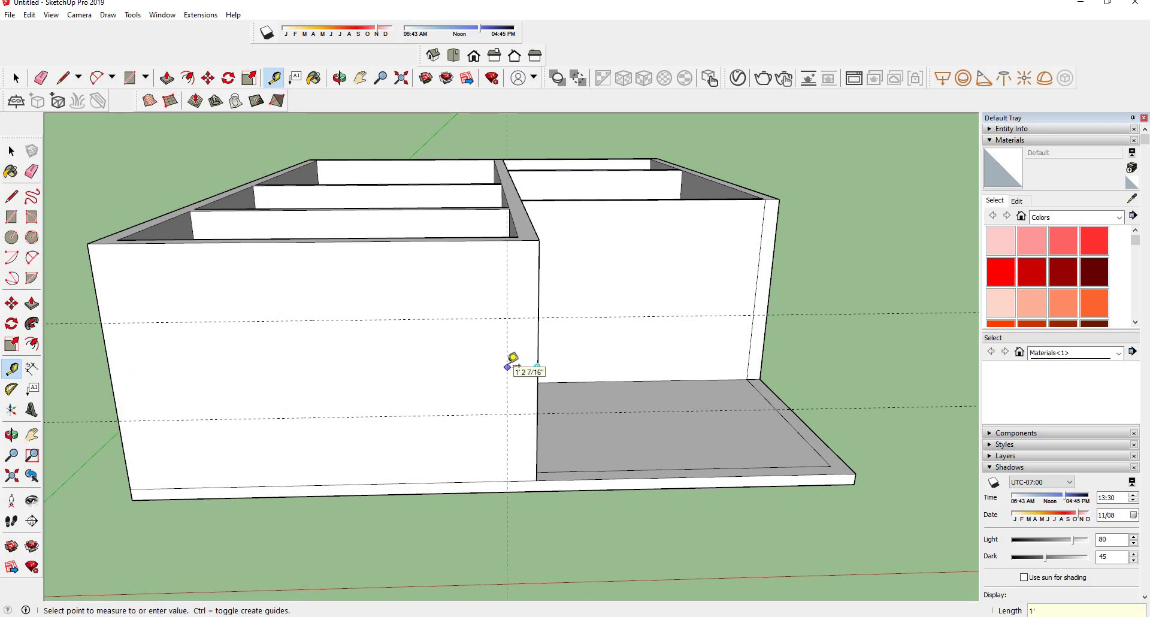
left_click(513, 358)
left_click(512, 367)
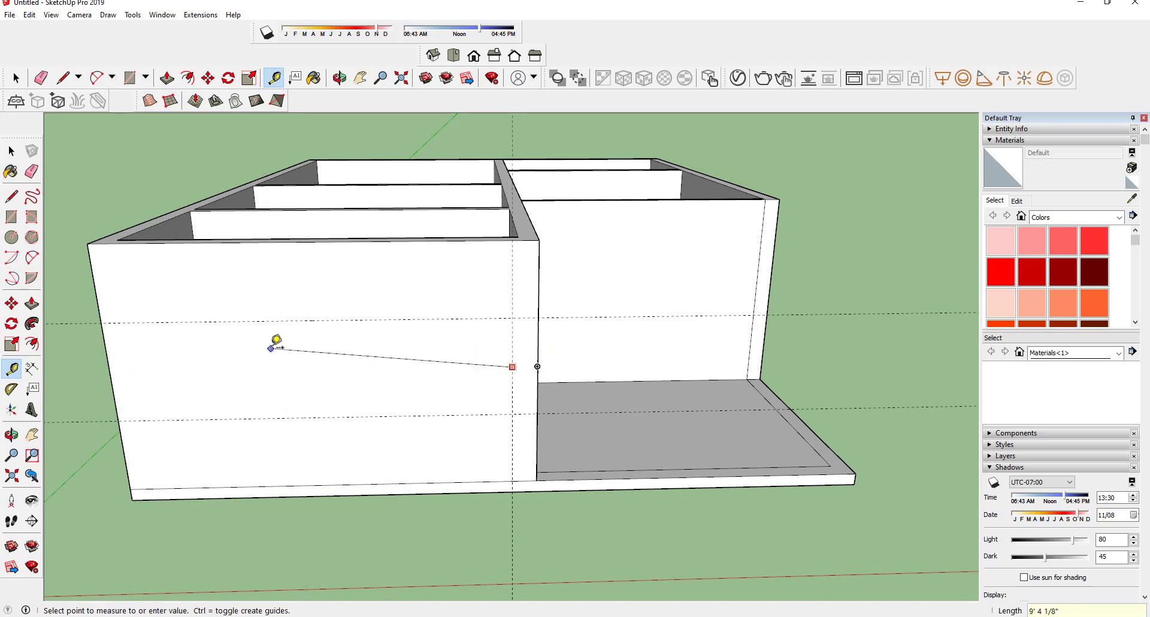
key("Escape")
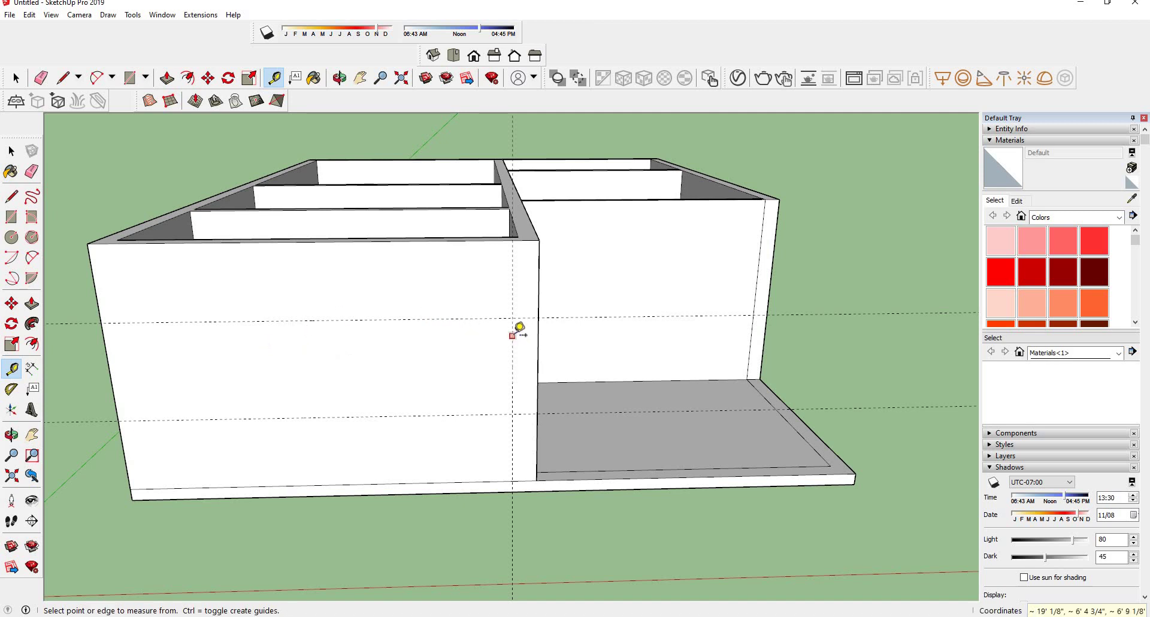
left_click(512, 335)
type("'")
key("Return")
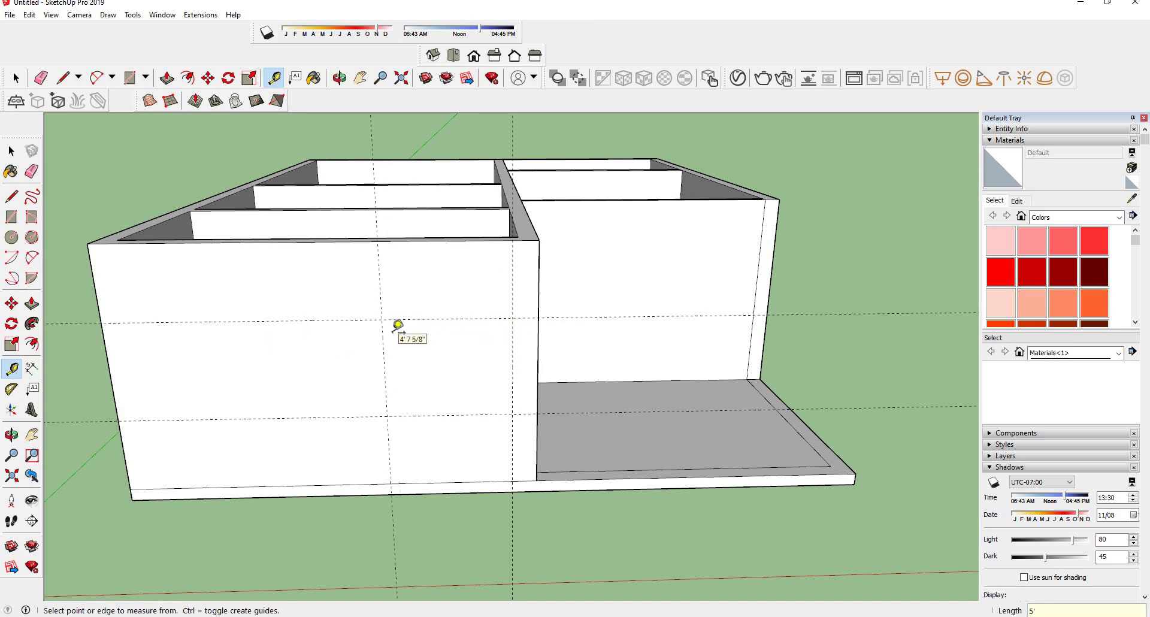
Draw the 5' by 4' window rectangle between the guide intersections
left_click(10, 217)
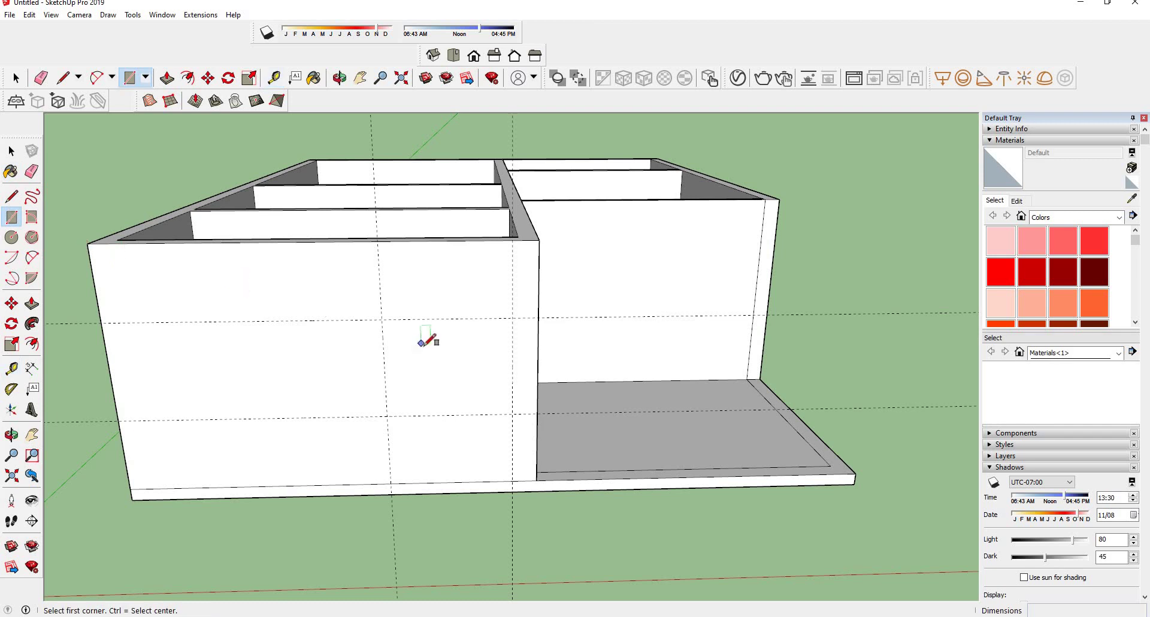
left_click(382, 319)
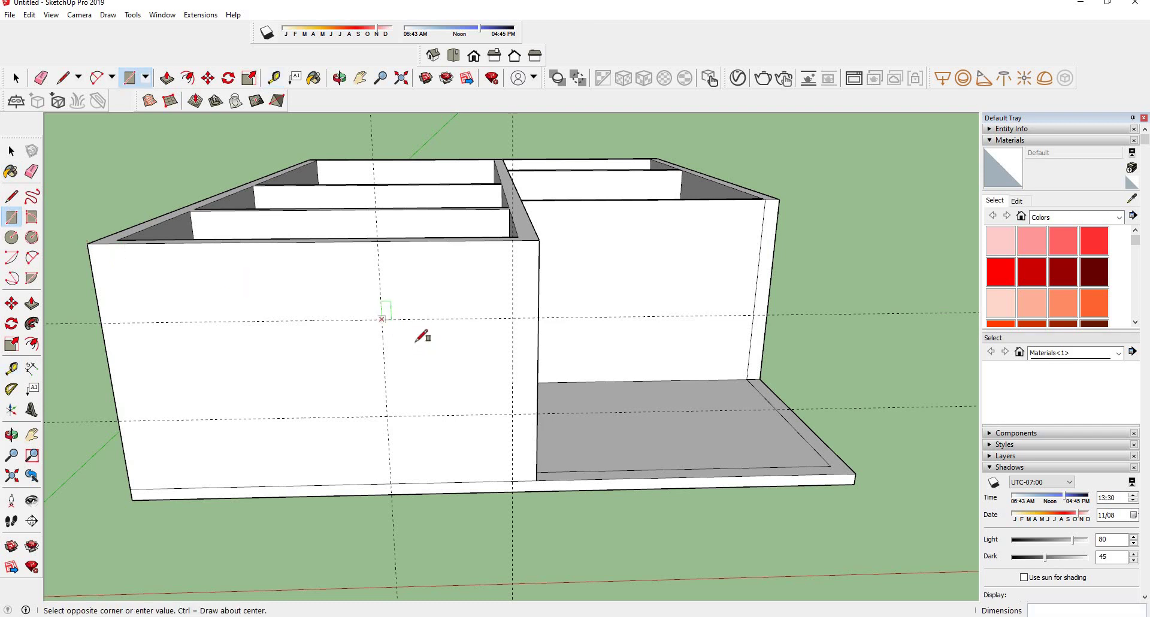
left_click(513, 413)
mouse_move(525, 374)
middle_mouse_down()
mouse_move(629, 381)
mouse_move(483, 329)
middle_mouse_up()
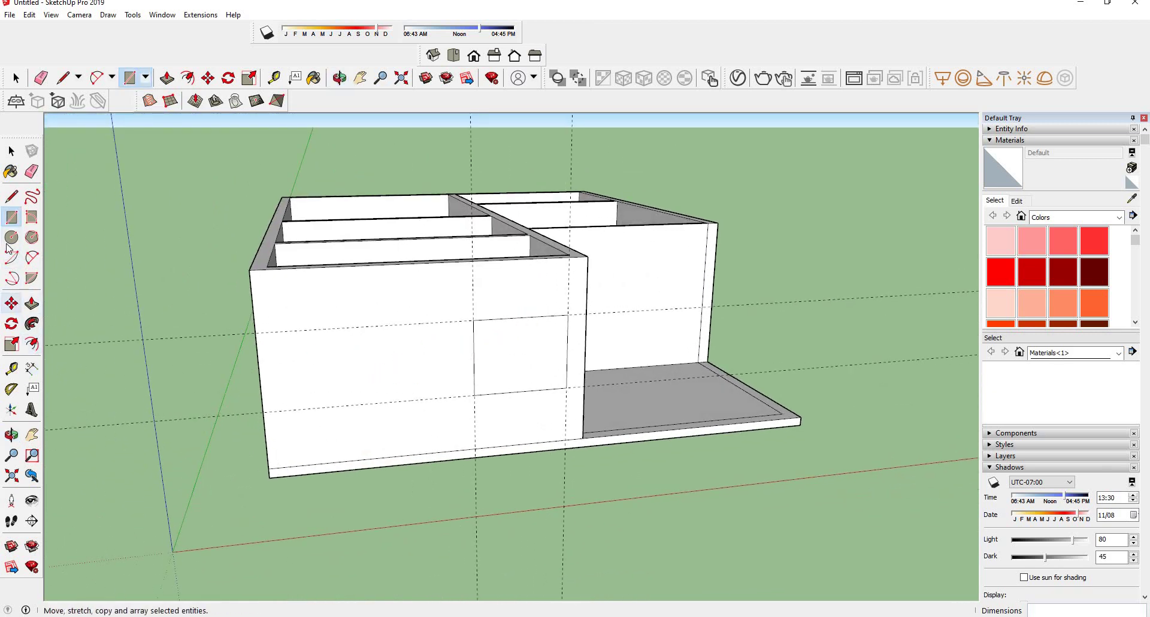
Place a vertical guide 2' to the left of the window
left_click(11, 152)
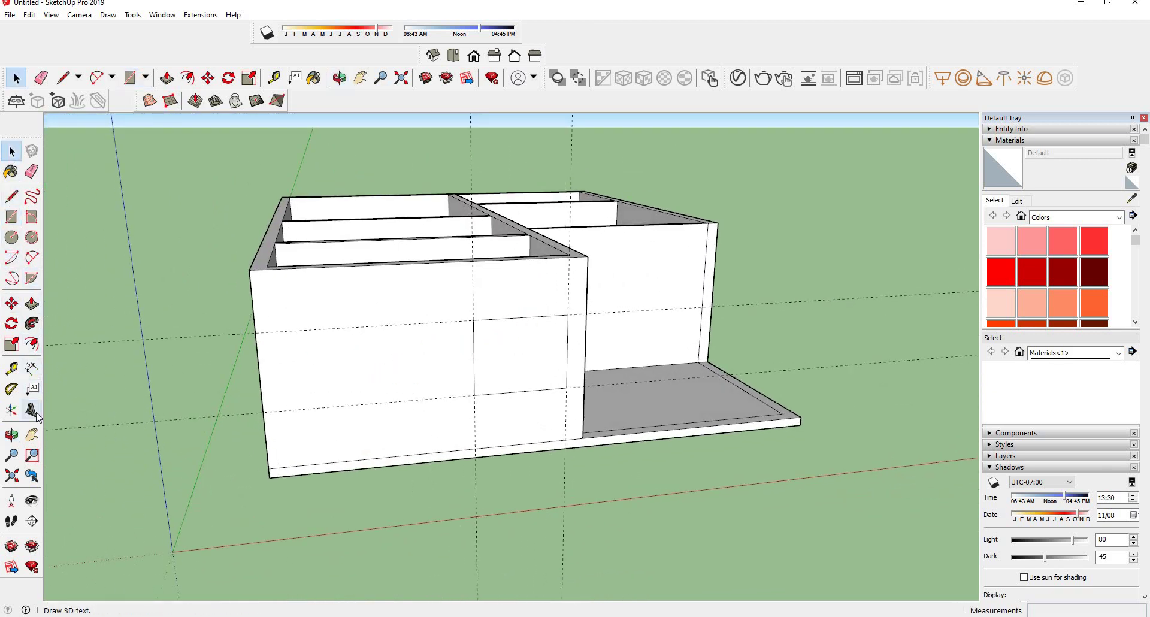
left_click(9, 368)
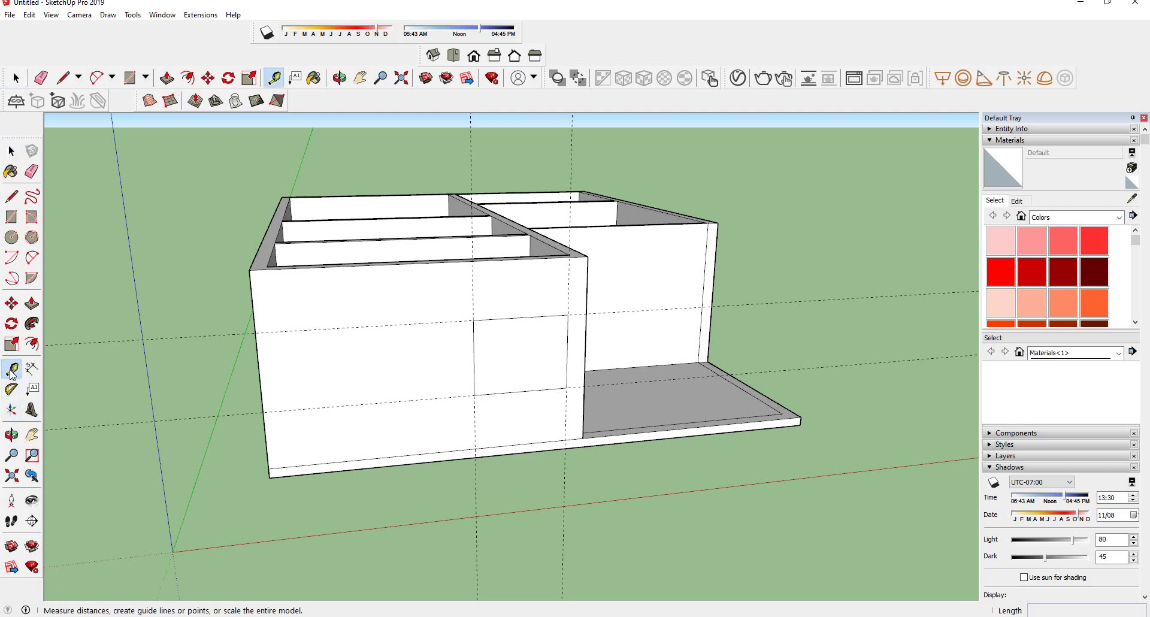
left_click(474, 336)
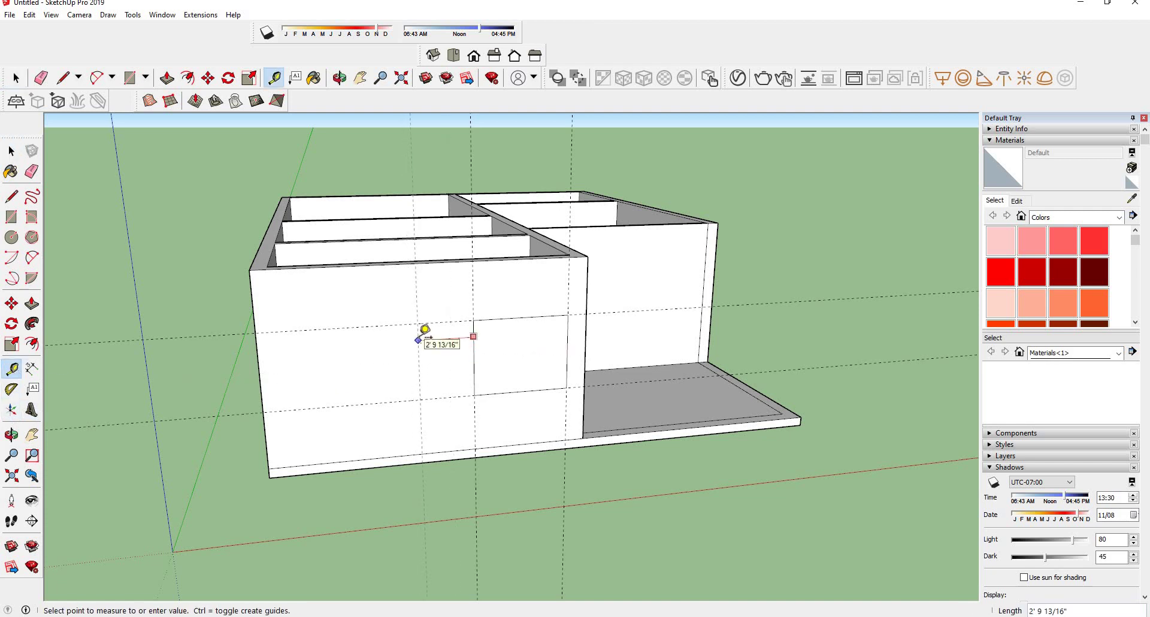
left_click(419, 340)
left_click(419, 342)
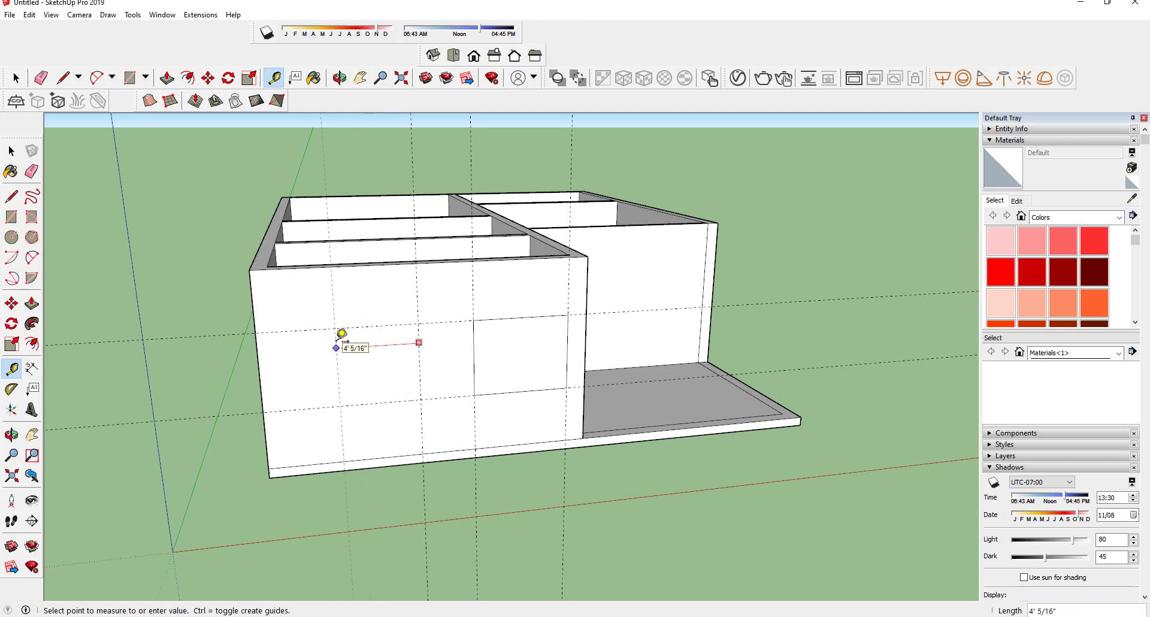
type("'")
key("Return")
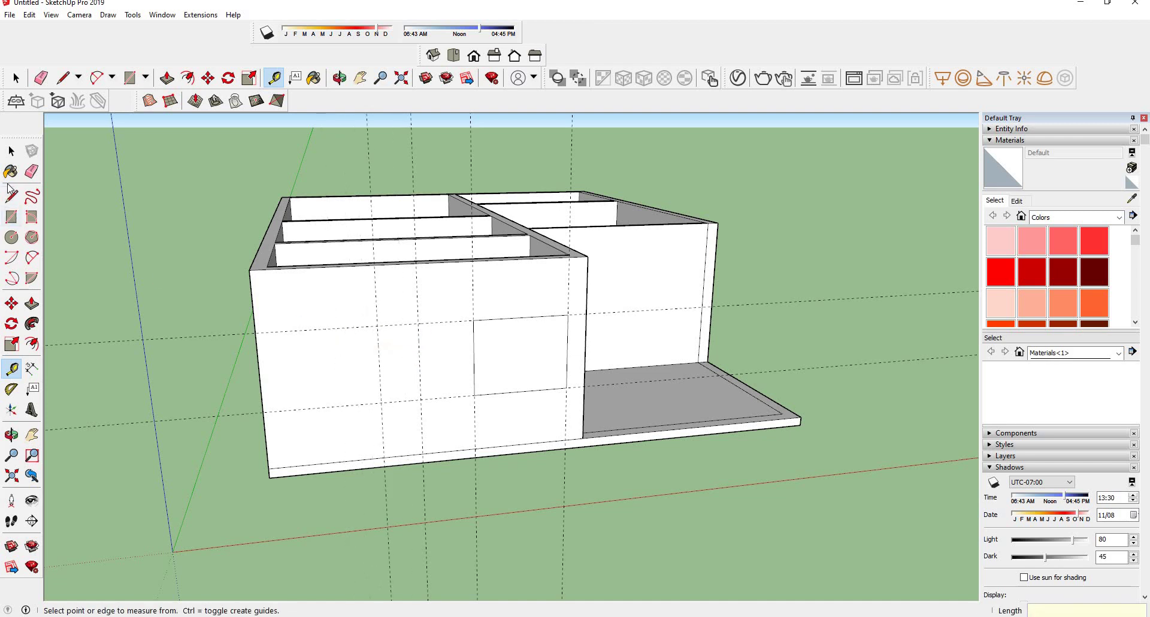
Draw a second opening rectangle on the front wall using the new guide
left_click(11, 216)
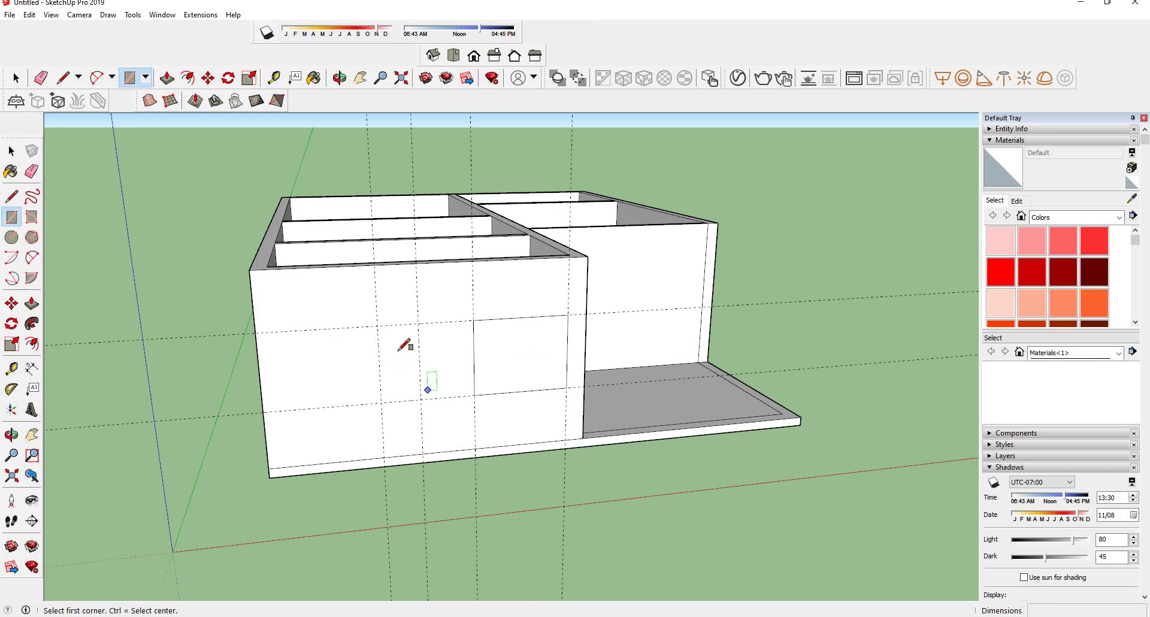
left_click(378, 324)
left_click(421, 403)
mouse_move(471, 349)
middle_mouse_down()
mouse_move(329, 570)
mouse_move(267, 496)
mouse_move(272, 424)
mouse_move(439, 407)
mouse_move(470, 372)
mouse_move(454, 362)
middle_mouse_up()
scroll(455, 362, "up", 3)
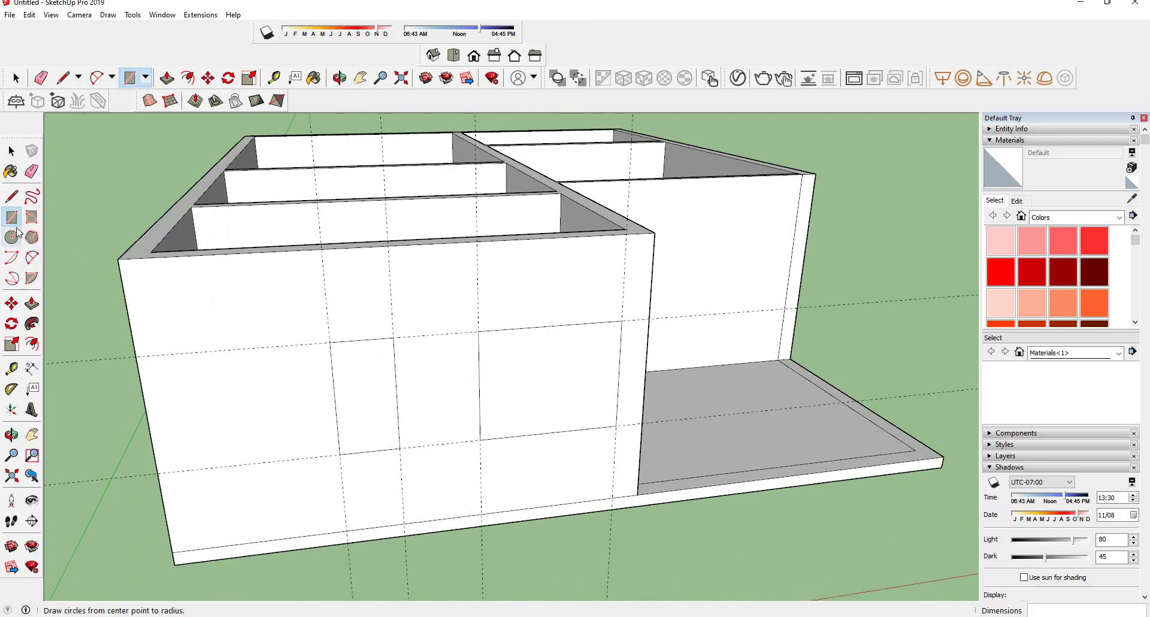
Place guides 2' left and 2' below near the front wall's left end
left_click(12, 370)
left_click(325, 284)
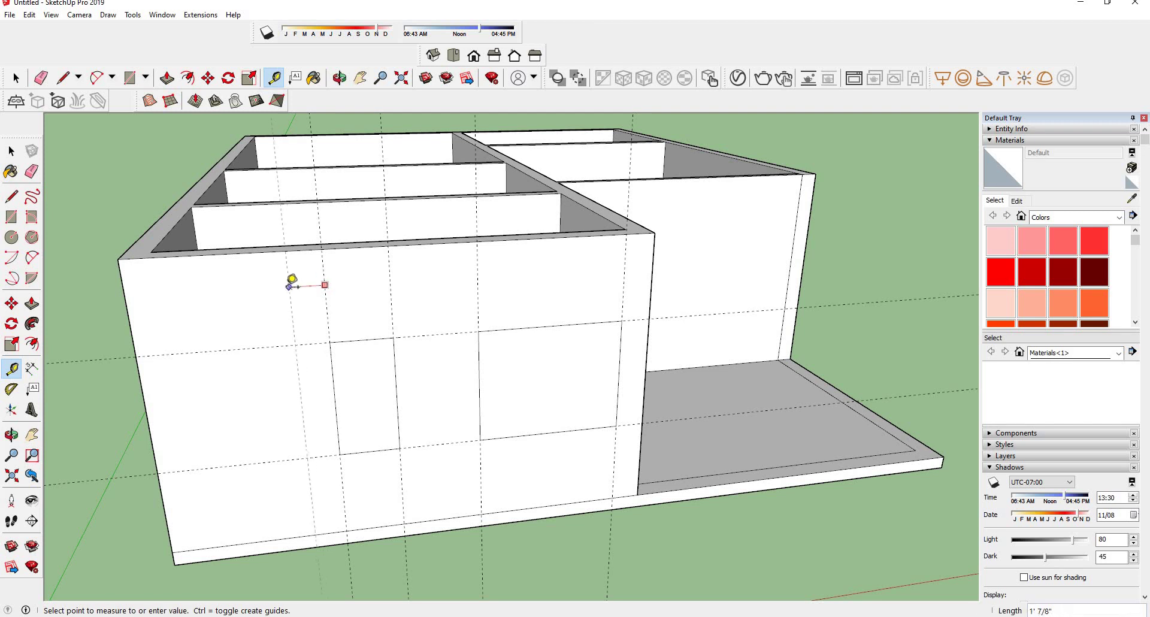
left_click(275, 286)
left_click(273, 286)
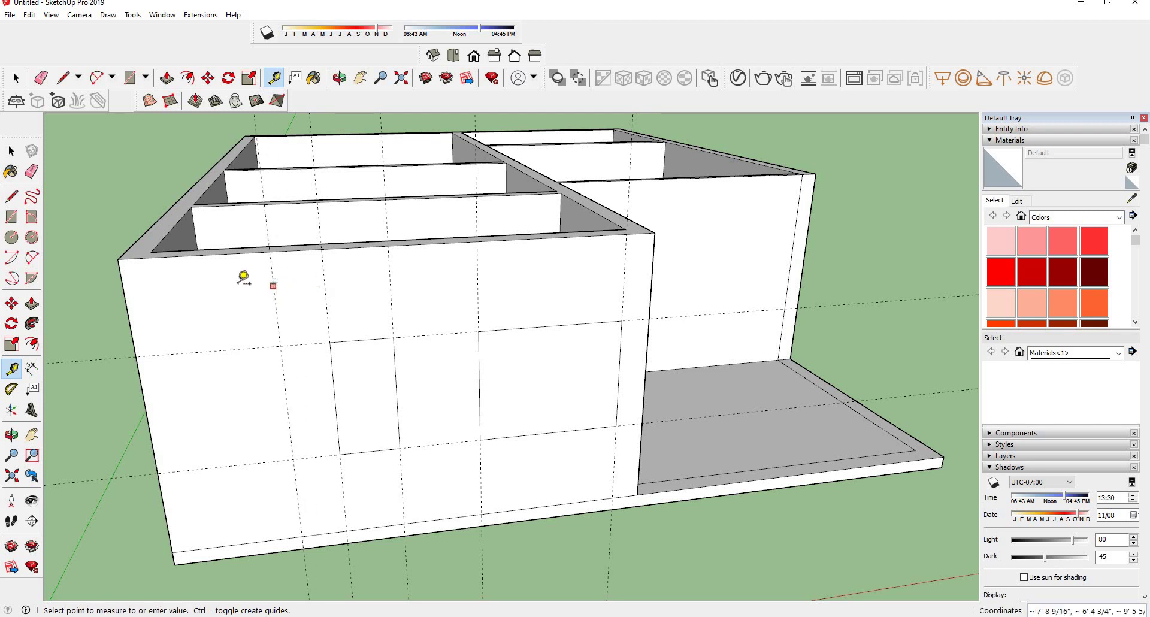
key("Return")
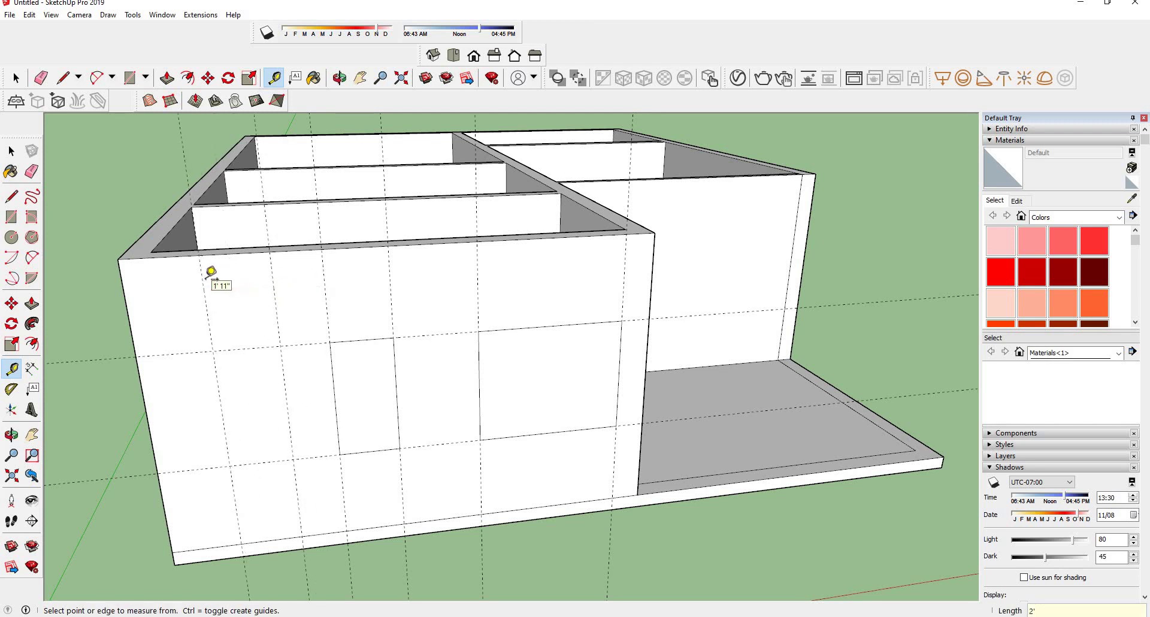
left_click(234, 348)
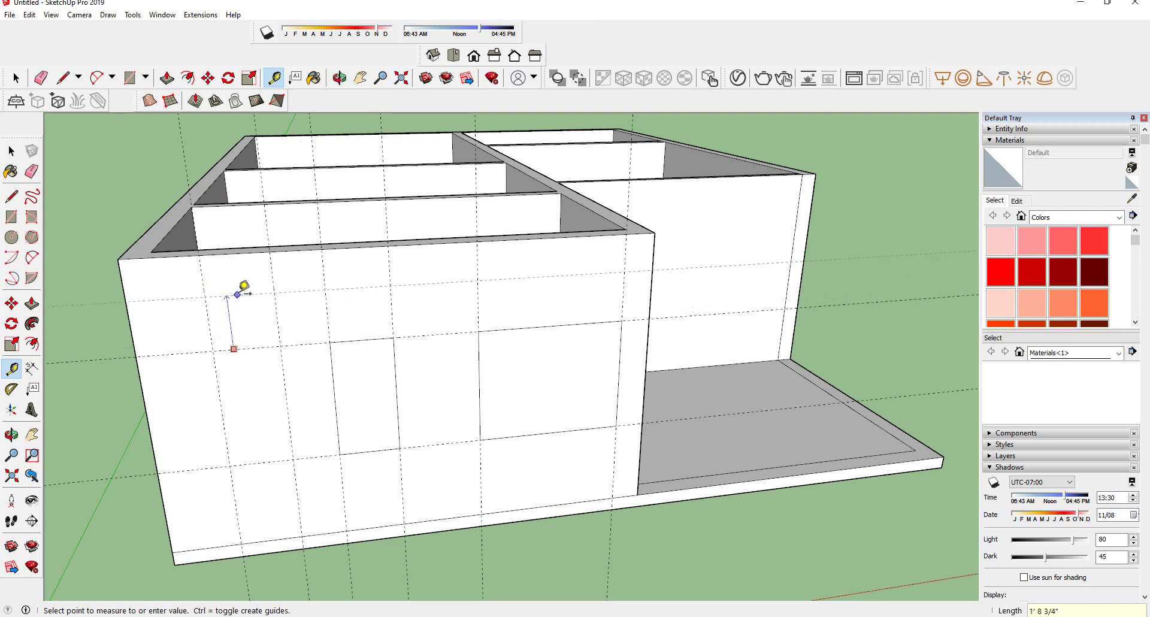
type("2")
key("Return")
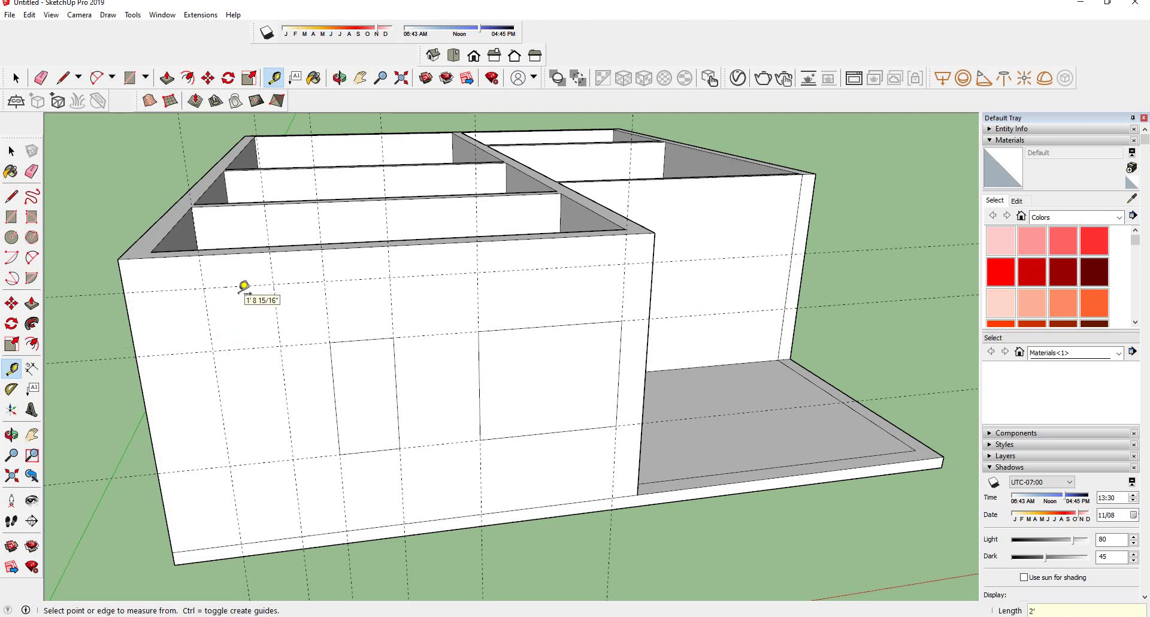
Start a rectangle at the new guide intersection, cancel it, and view the compartments from above
key("r")
left_click(209, 286)
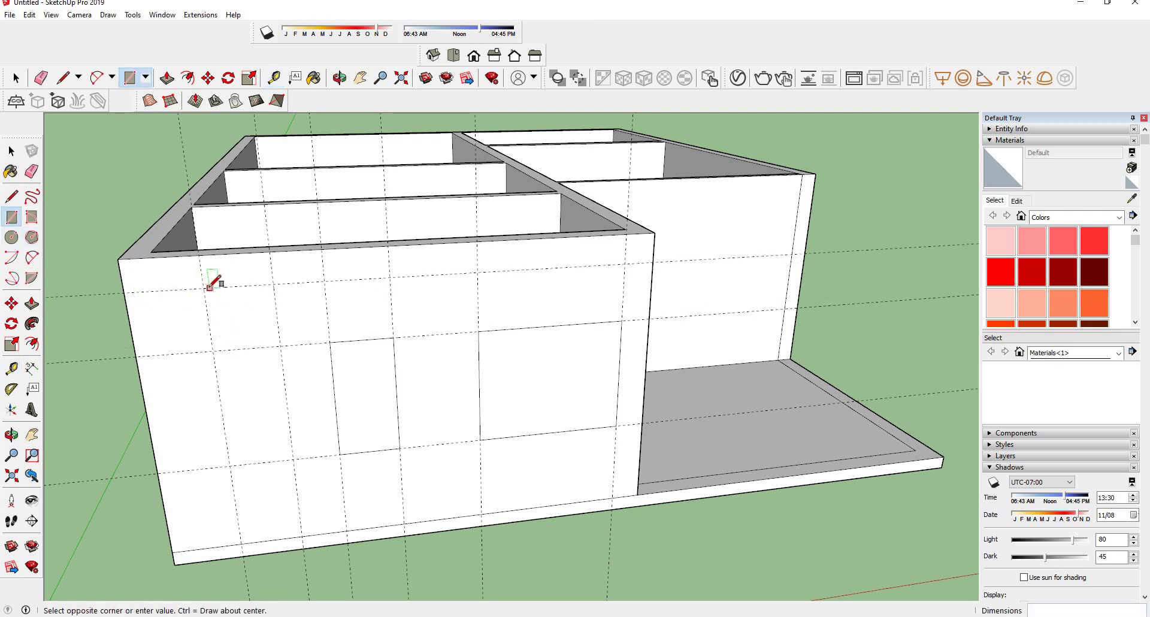
key("Escape")
left_click(204, 288)
key("Escape")
mouse_move(419, 334)
middle_mouse_down()
mouse_move(503, 390)
mouse_move(275, 493)
mouse_move(206, 414)
mouse_move(224, 290)
mouse_move(257, 462)
mouse_move(491, 468)
mouse_move(291, 312)
mouse_move(262, 464)
mouse_move(397, 407)
middle_mouse_up()
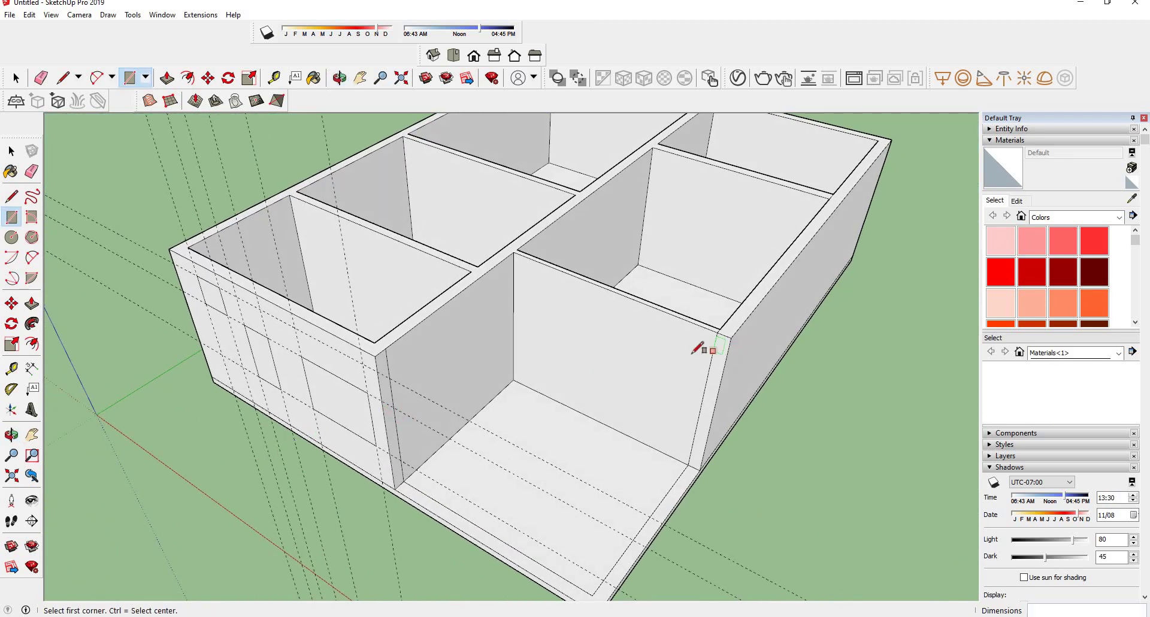
Place door guides on the interior wall, including one 7' up from the floor
scroll(697, 349, "up", 3)
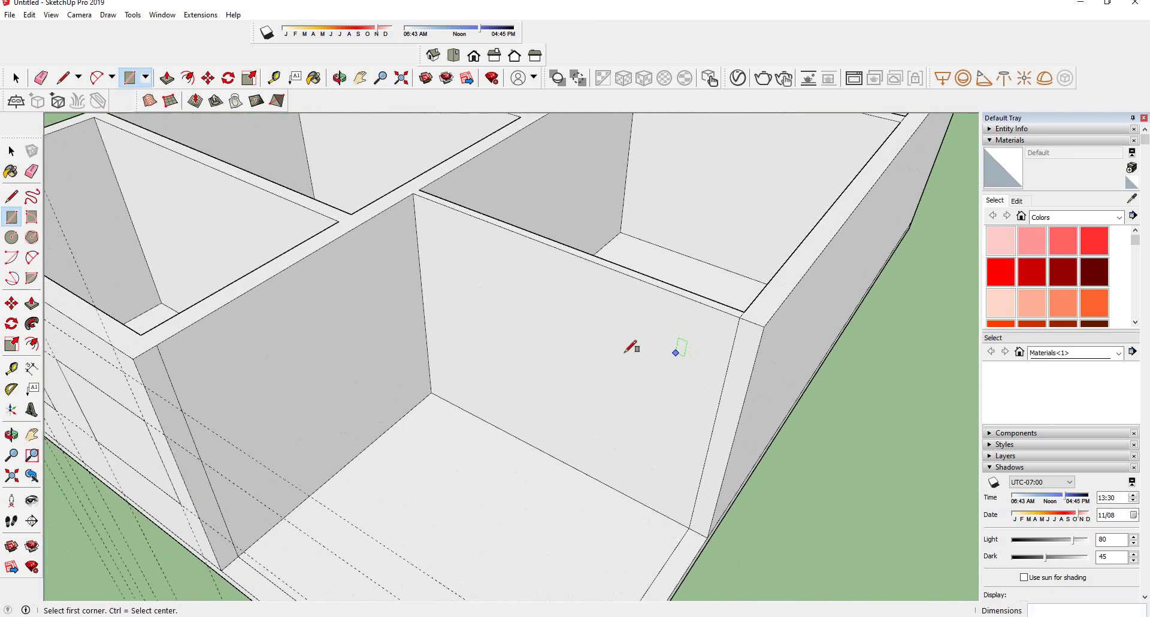
left_click(12, 369)
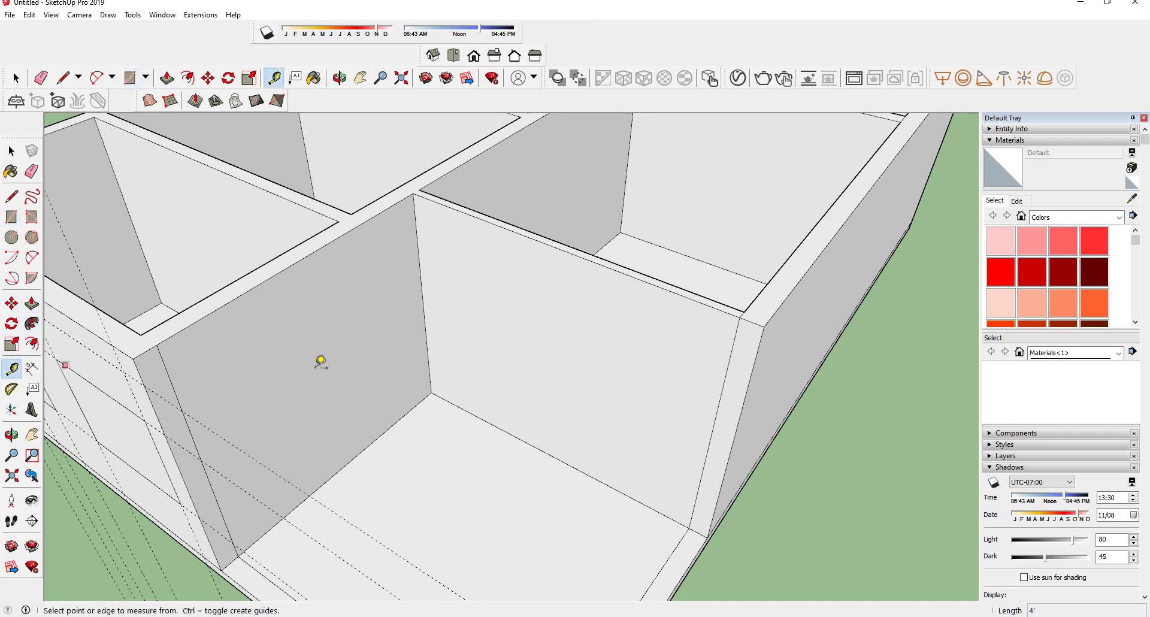
left_click(424, 316)
type("1")
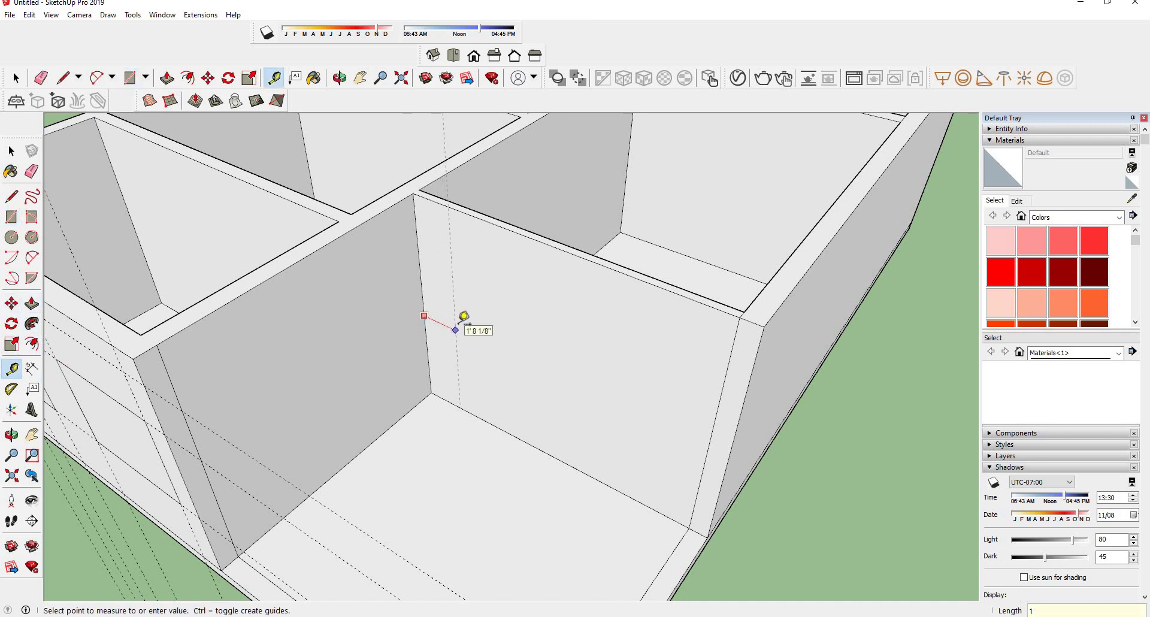
key("Return")
mouse_move(465, 321)
middle_mouse_down()
mouse_move(458, 360)
mouse_move(483, 303)
middle_mouse_up()
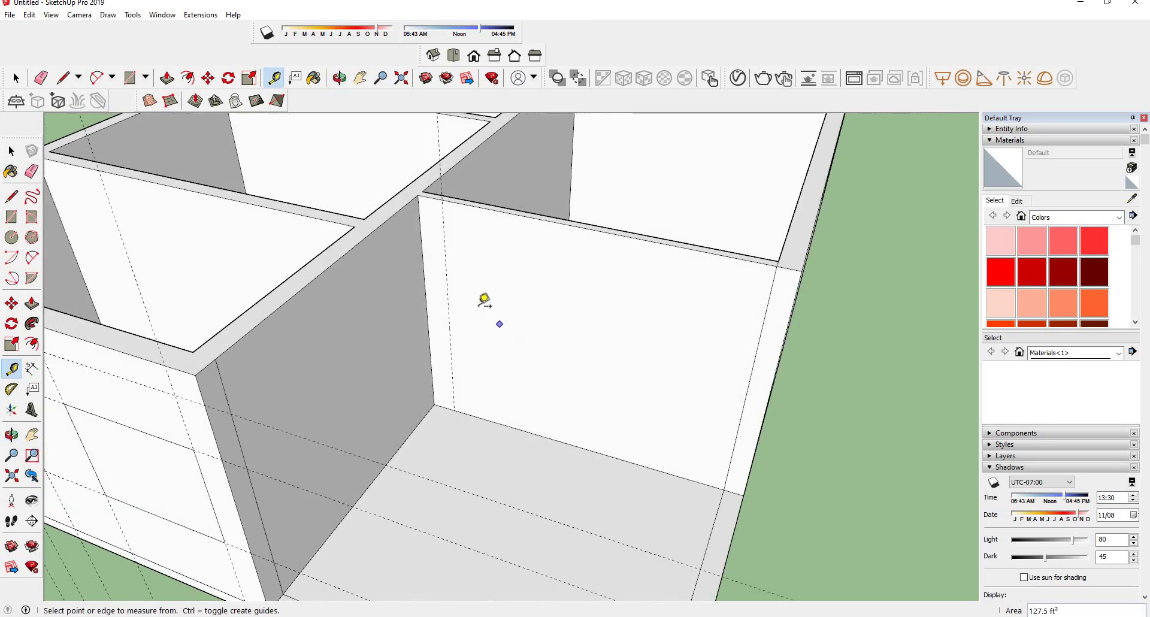
left_click(447, 291)
type("3'6\"")
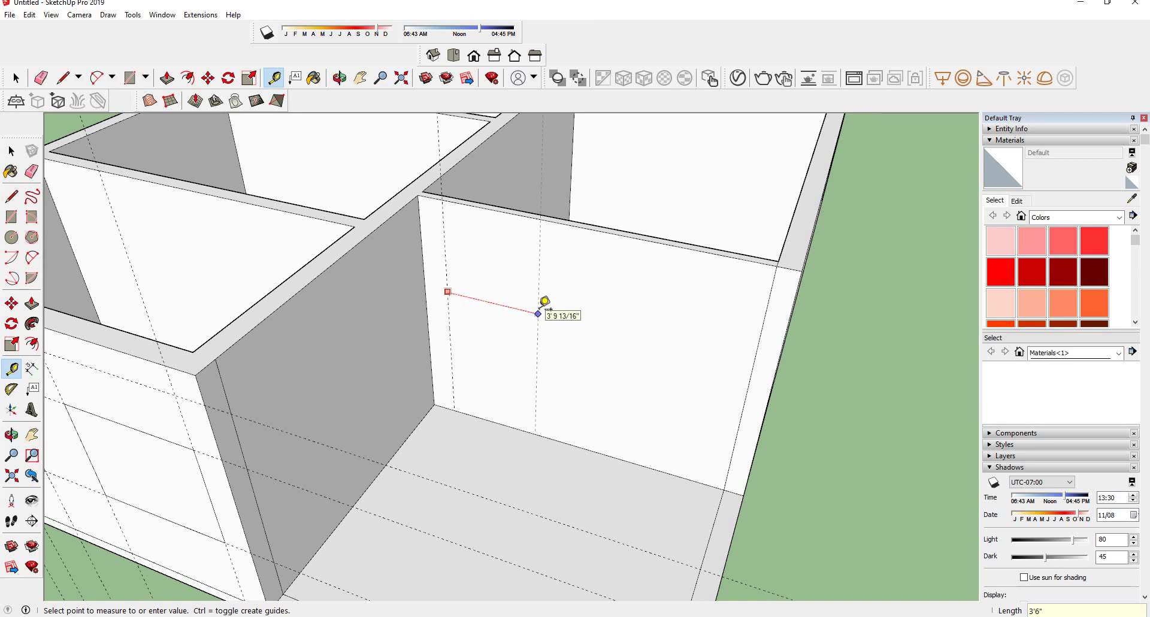
left_click(536, 313)
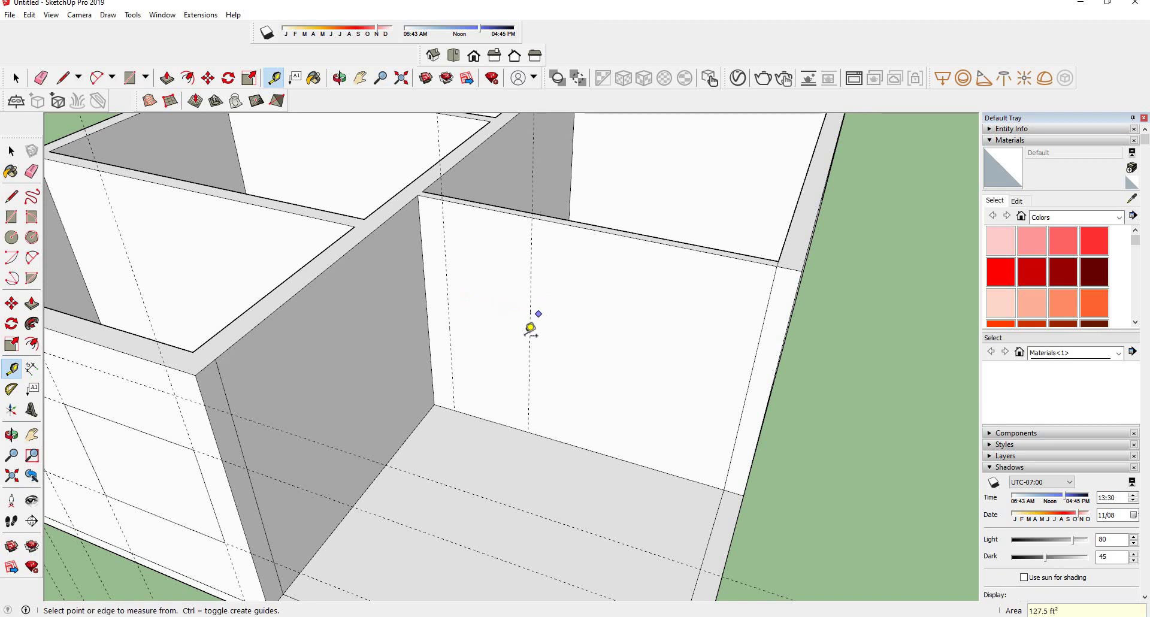
left_click(488, 419)
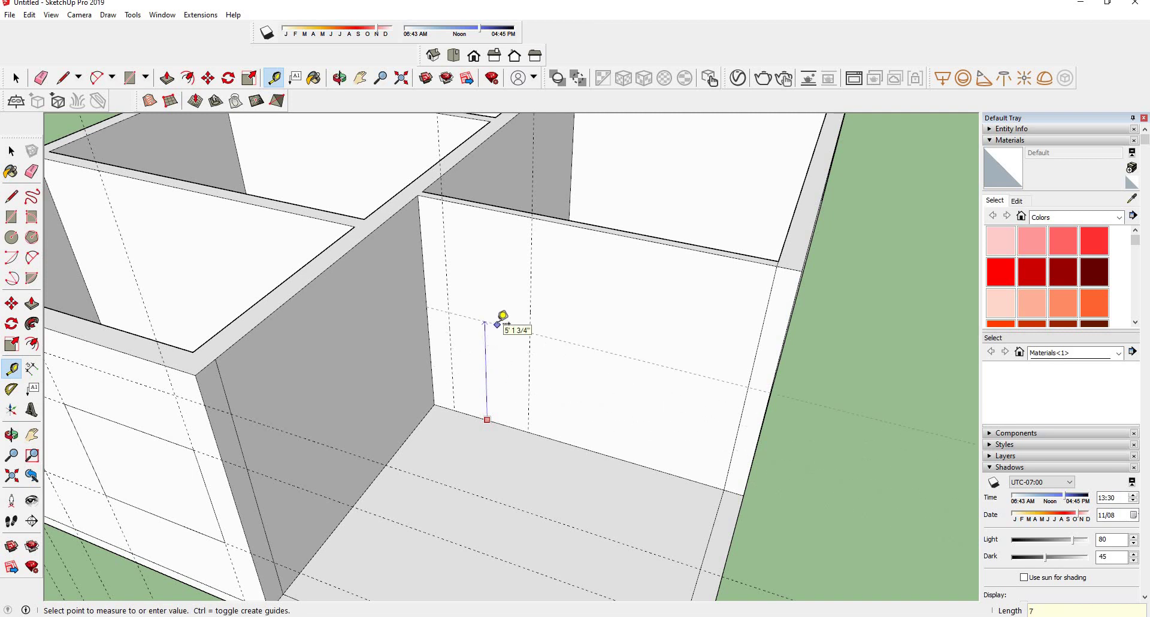
left_click(502, 318)
middle_click_drag(501, 326, 308, 326)
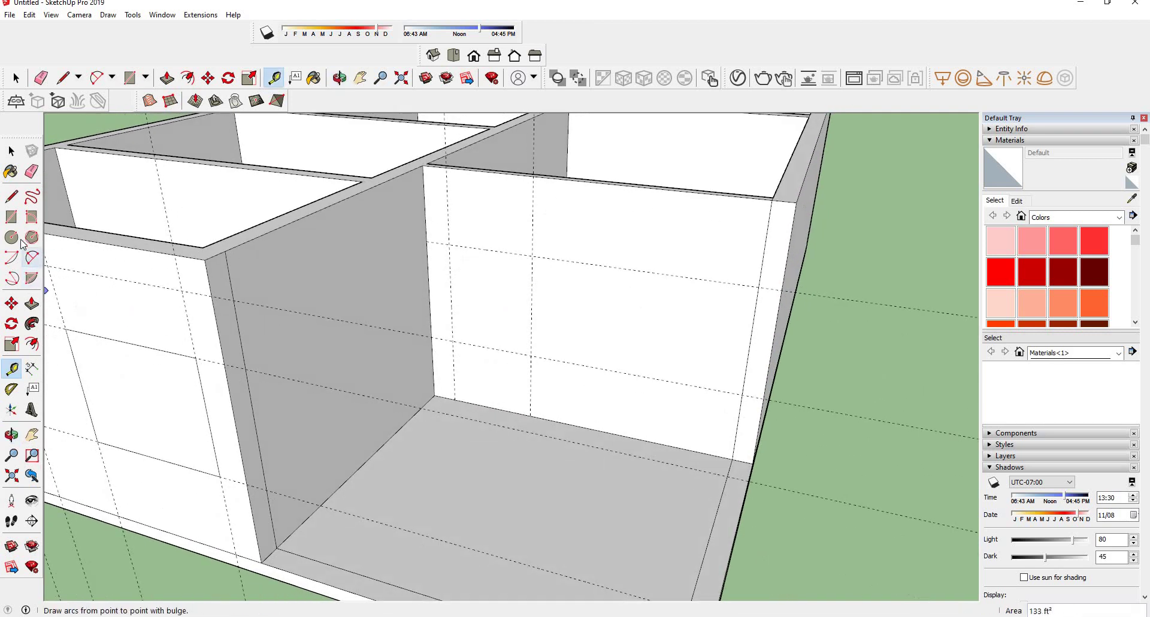
Draw the 7' by 3' 6" door rectangle on the interior wall between the guides
left_click(12, 216)
left_click(449, 244)
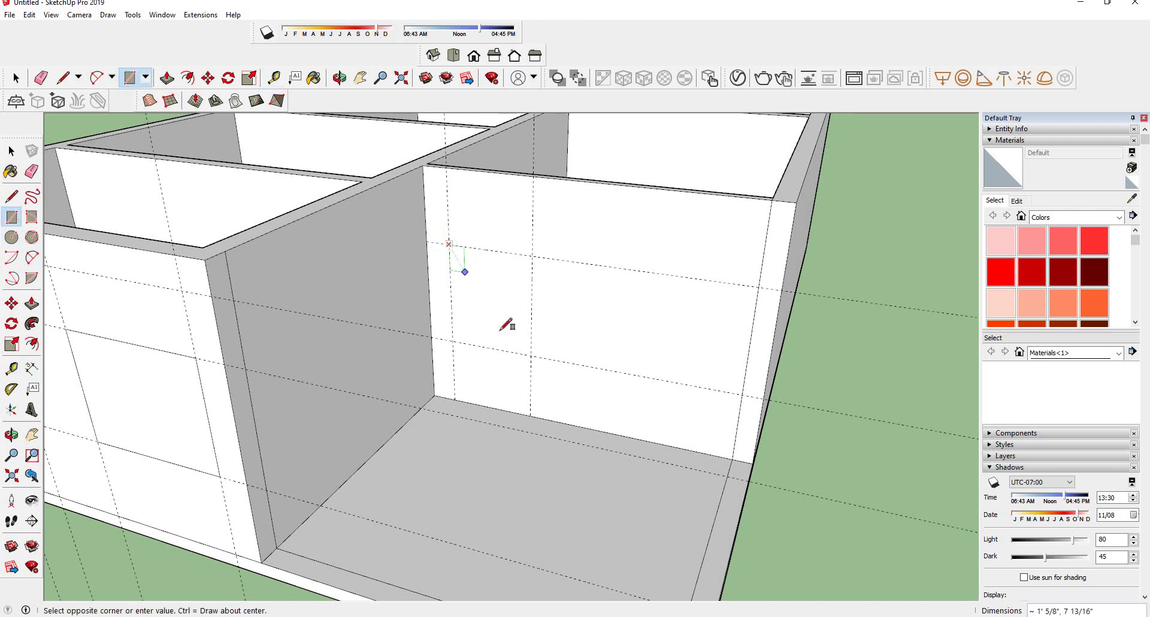
left_click(531, 411)
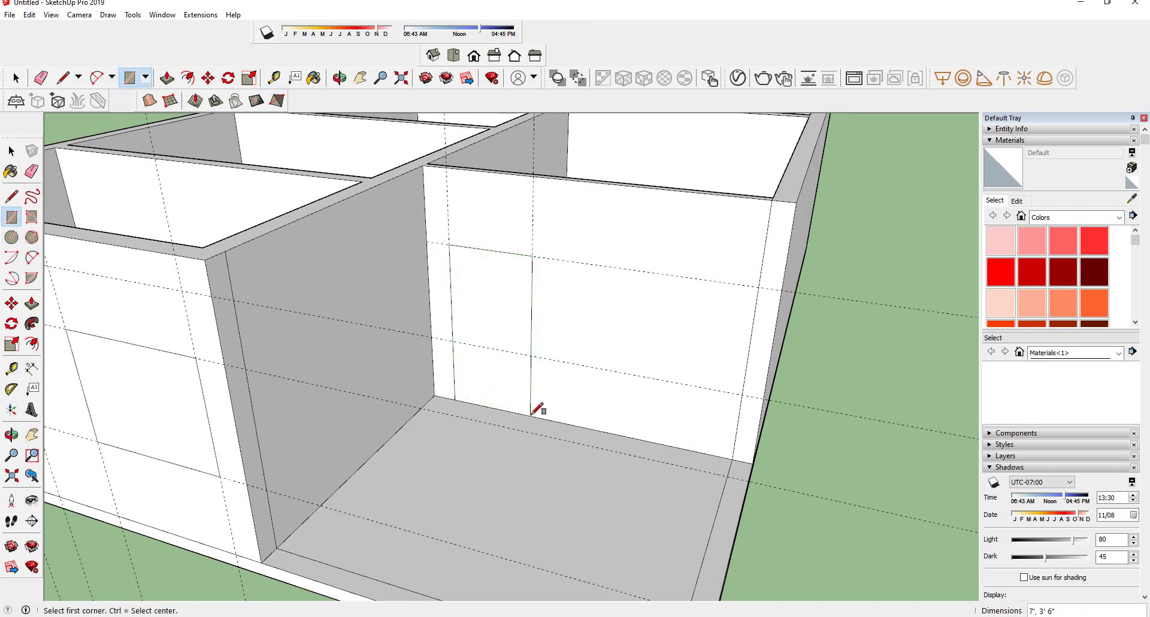
scroll(558, 399, "down", 3)
mouse_move(549, 384)
middle_mouse_down()
mouse_move(544, 393)
mouse_move(681, 375)
mouse_move(679, 309)
mouse_move(600, 326)
mouse_move(470, 418)
mouse_move(452, 487)
mouse_move(481, 529)
mouse_move(539, 390)
middle_mouse_up()
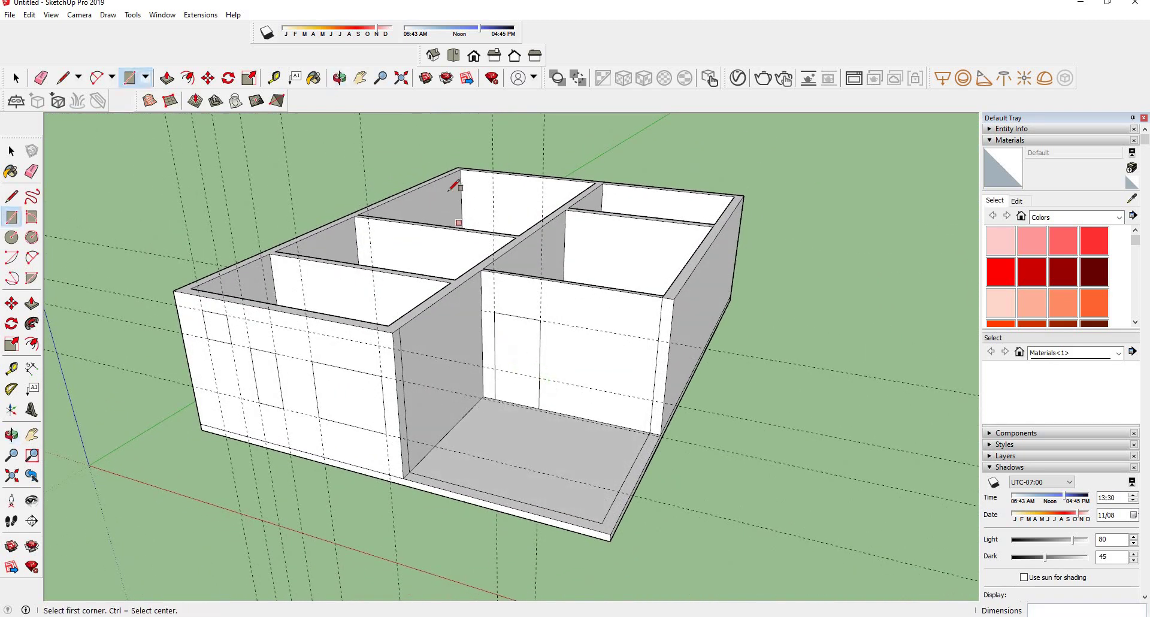
scroll(448, 198, "up", 3)
mouse_move(419, 247)
middle_mouse_down()
mouse_move(562, 321)
mouse_move(693, 341)
middle_mouse_up()
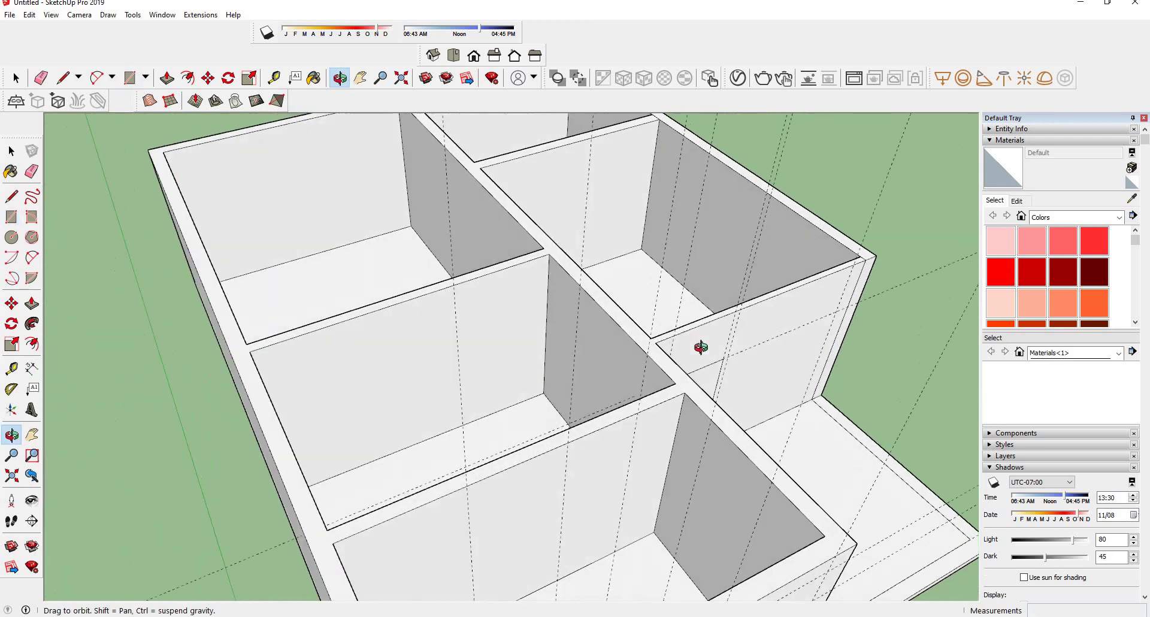
scroll(694, 342, "up", 2)
scroll(451, 372, "up", 2)
mouse_move(452, 372)
middle_mouse_down()
mouse_move(316, 388)
mouse_move(455, 409)
mouse_move(465, 406)
mouse_move(434, 393)
mouse_move(184, 390)
mouse_move(347, 335)
middle_mouse_up()
scroll(184, 391, "down", 2)
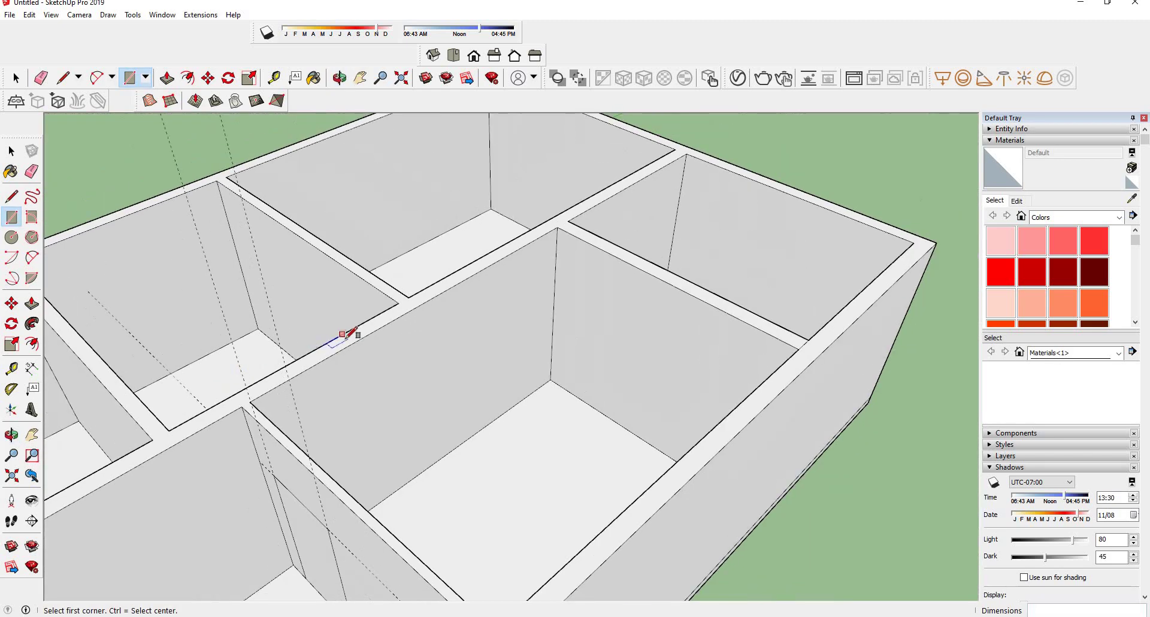
scroll(346, 334, "down", 2)
middle_click_drag(441, 386, 374, 397)
scroll(375, 397, "up", 2)
scroll(375, 398, "down", 2)
mouse_move(300, 403)
middle_mouse_down()
mouse_move(267, 329)
mouse_move(275, 298)
middle_mouse_up()
scroll(367, 347, "up", 2)
middle_click_drag(367, 347, 293, 504)
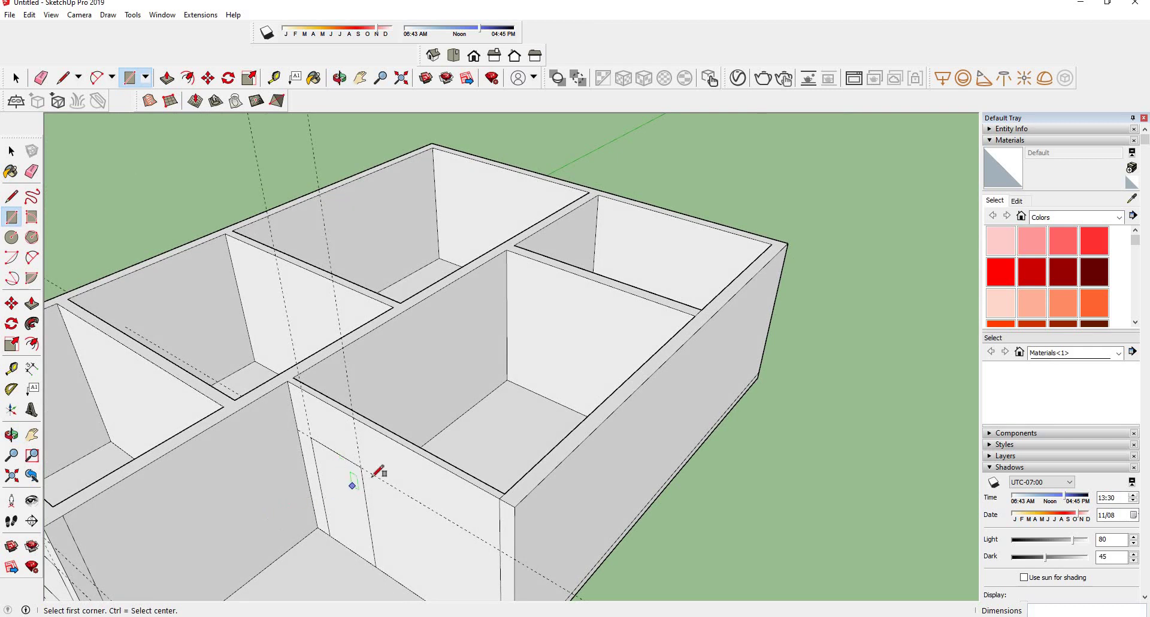
middle_click_drag(435, 430, 226, 498)
scroll(323, 365, "up", 3)
scroll(319, 364, "up", 1)
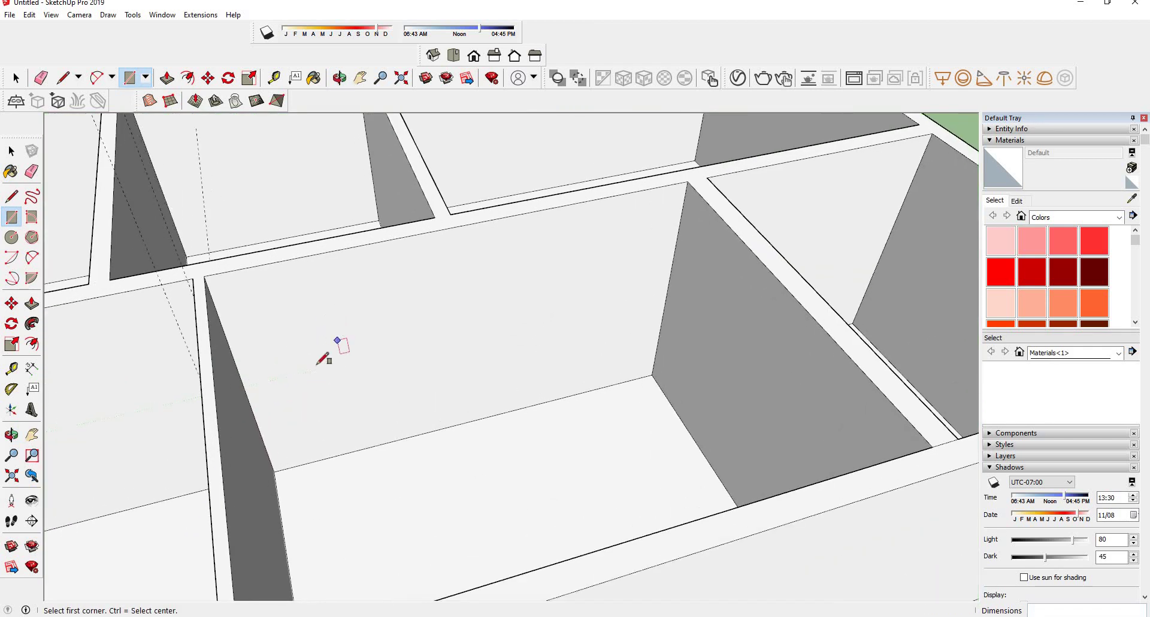
Draw a vertical doorway side line up from the floor edge of the compartment wall
left_click(11, 196)
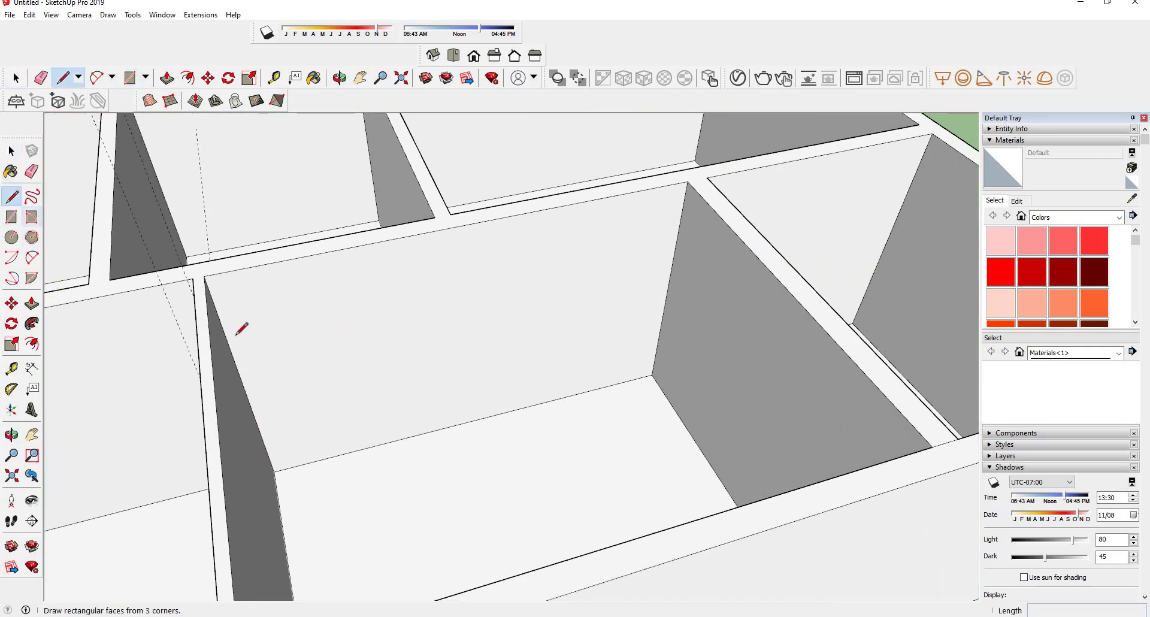
scroll(334, 431, "up", 2)
mouse_move(327, 438)
middle_mouse_down()
mouse_move(288, 432)
mouse_move(281, 455)
middle_mouse_up()
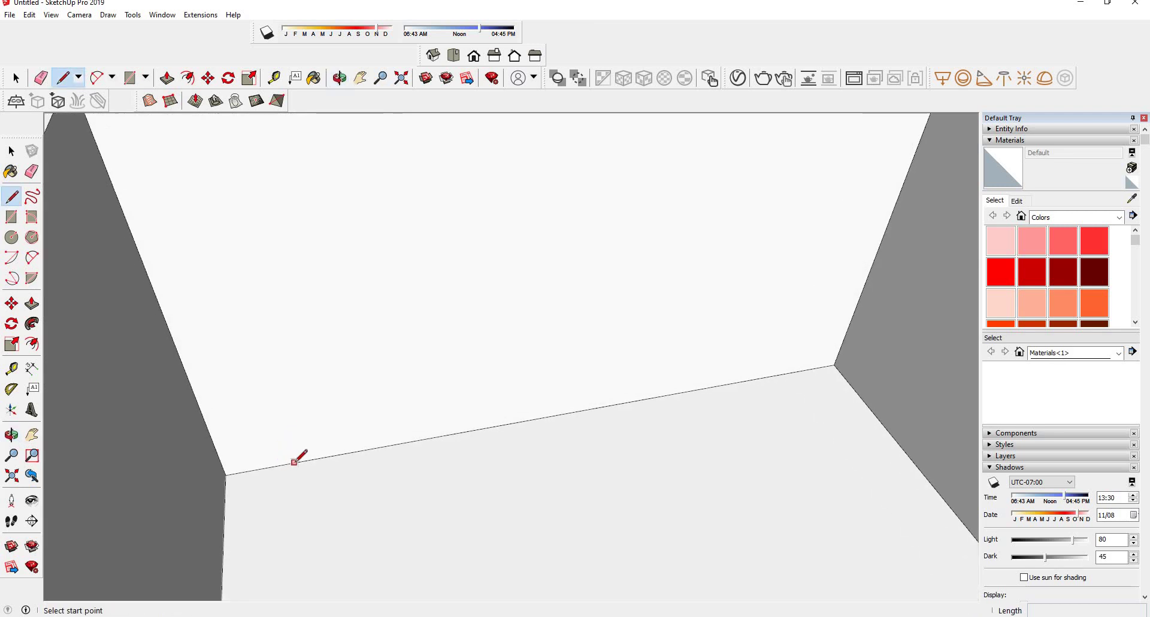
left_click(294, 462)
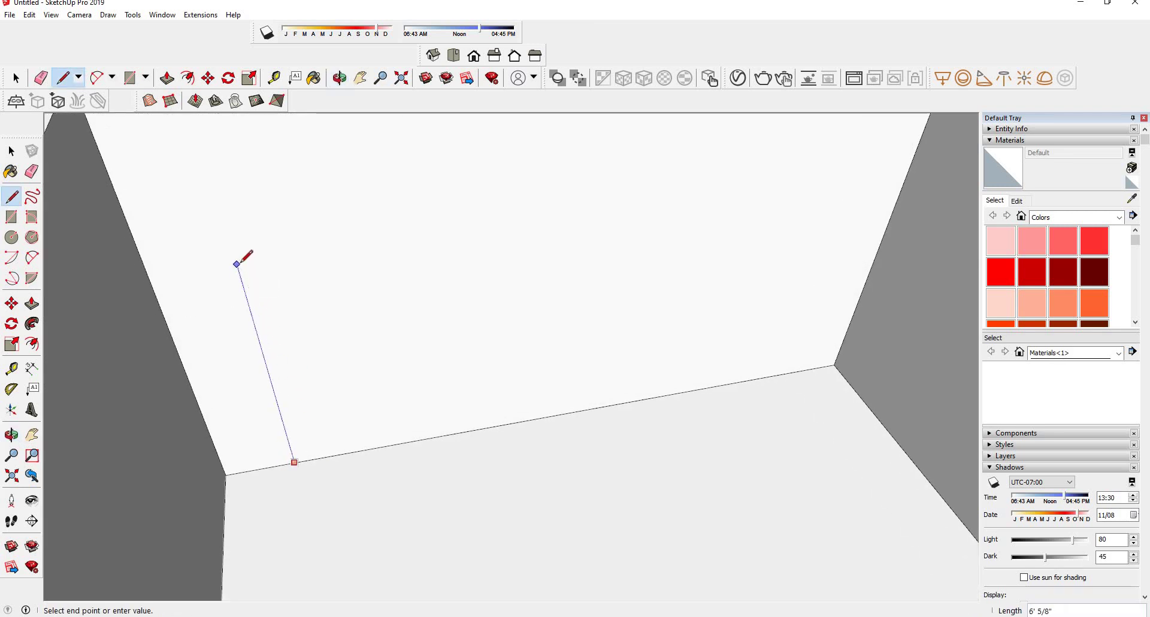
left_click(237, 264)
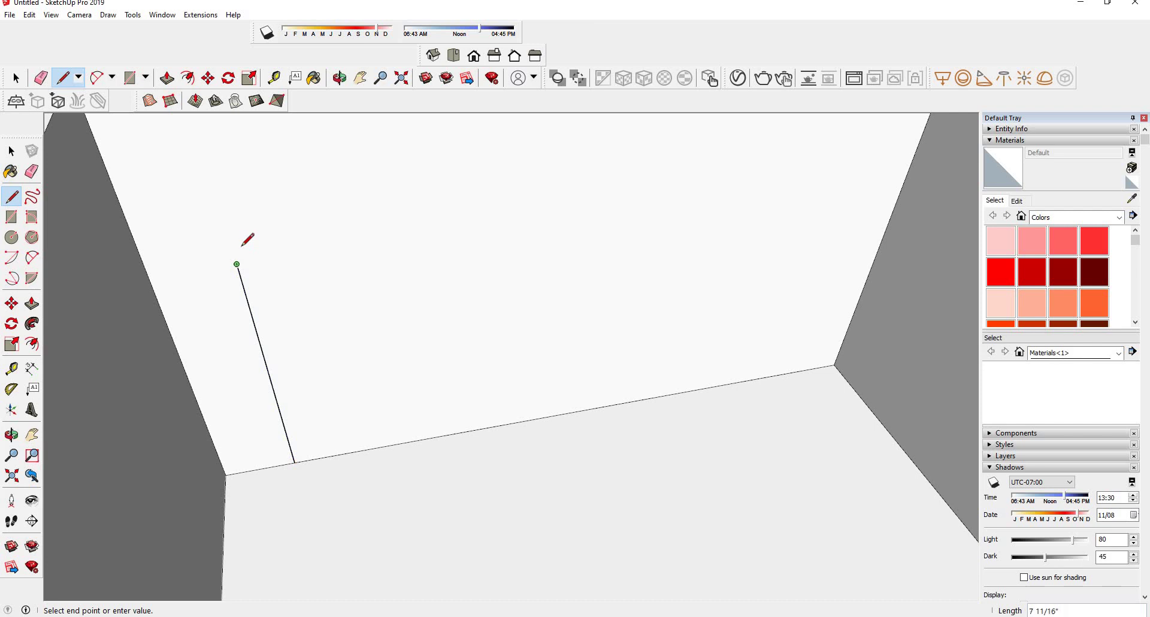
Draw two connected 2 Point Arcs from the top of the side line
left_click(31, 257)
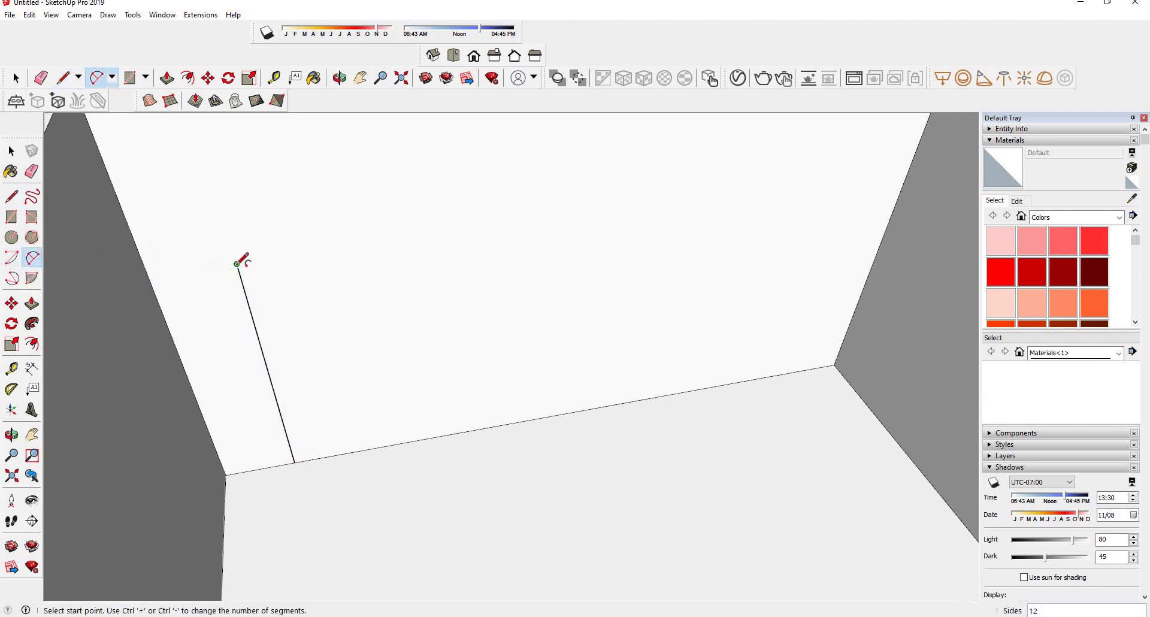
left_click(236, 263)
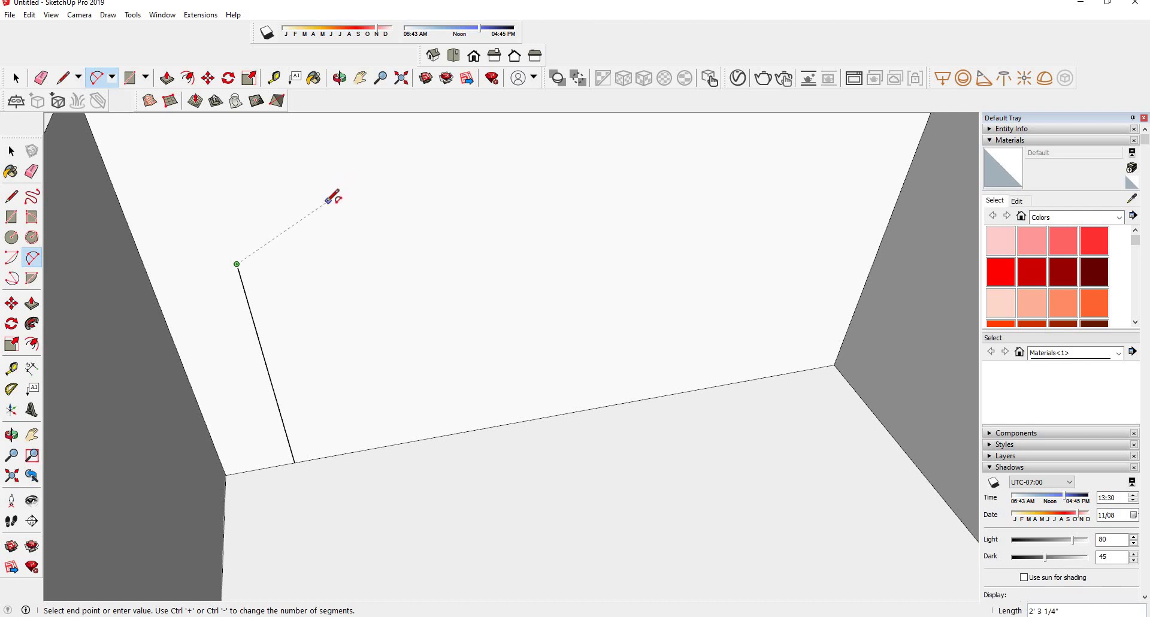
left_click(298, 214)
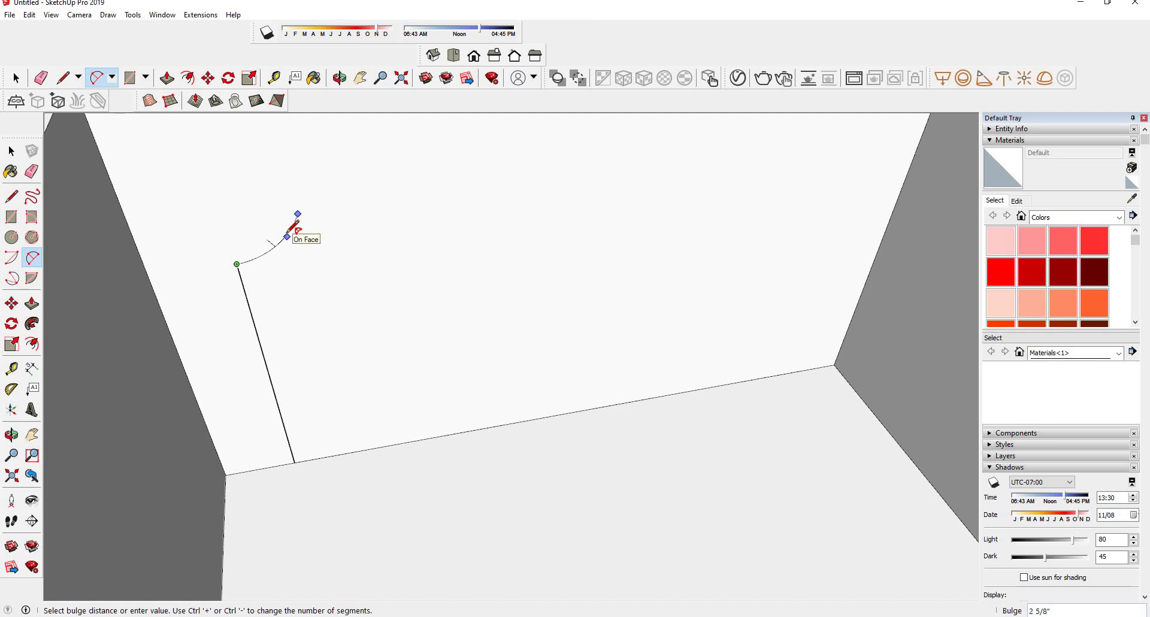
left_click(288, 233)
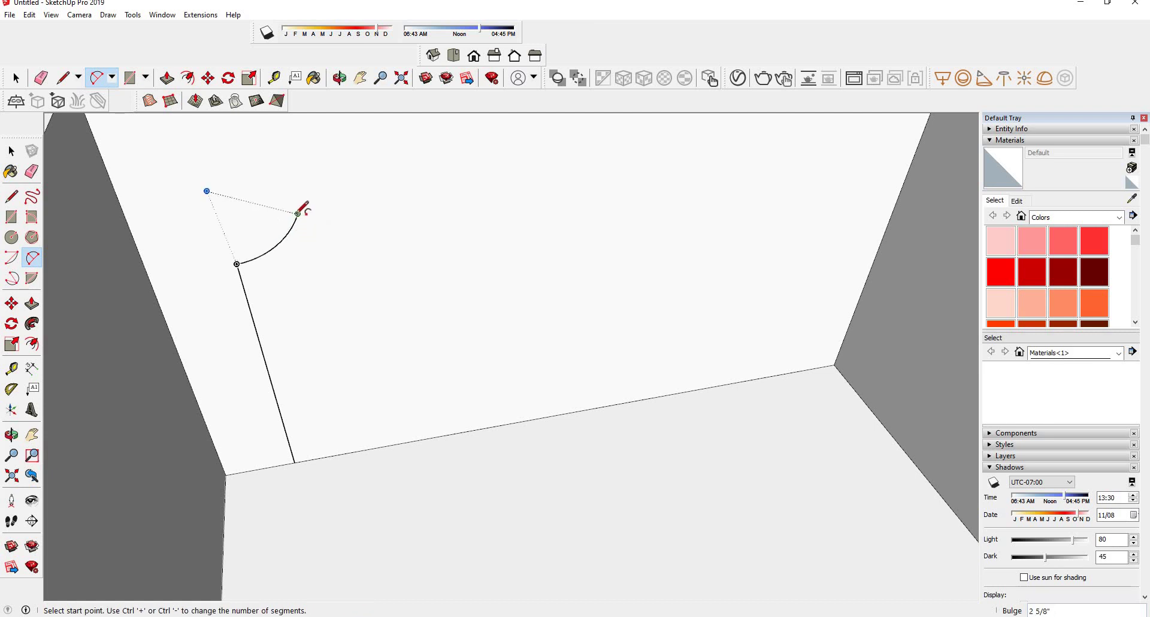
left_click(298, 213)
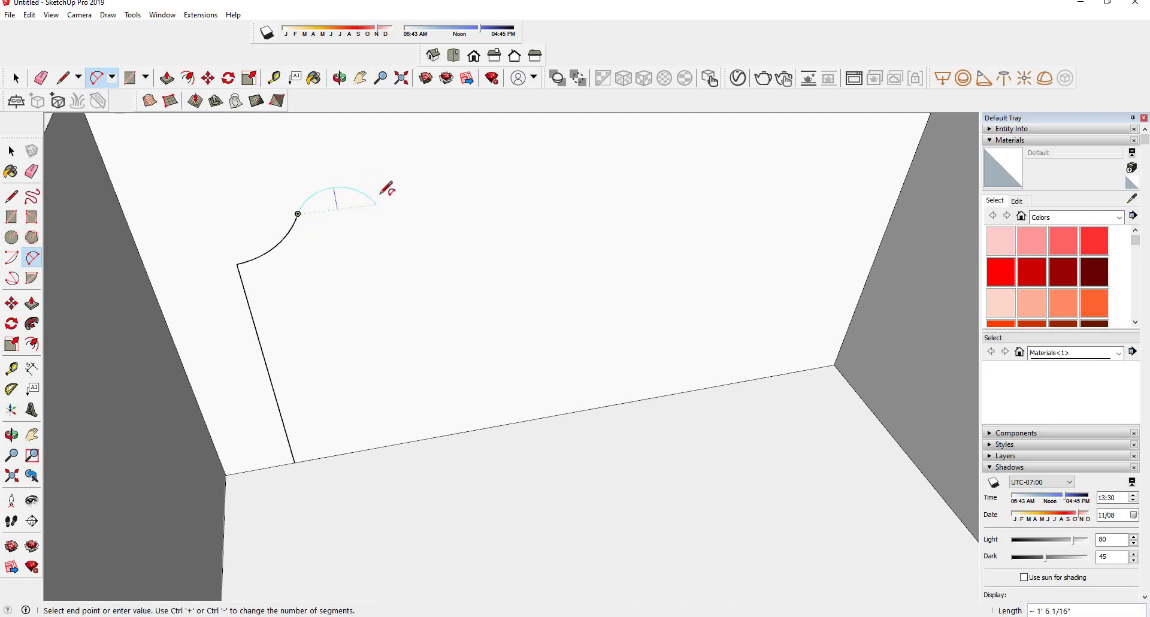
left_click(422, 190)
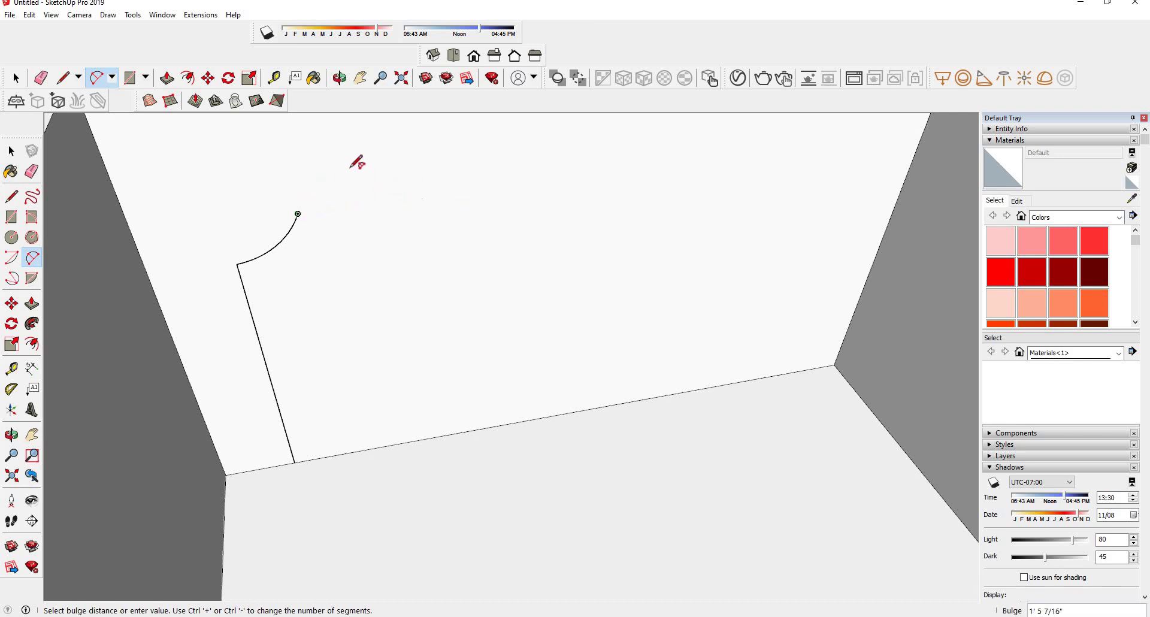
scroll(362, 171, "up", 2)
mouse_move(362, 174)
middle_mouse_down()
mouse_move(506, 213)
mouse_move(477, 226)
middle_mouse_up()
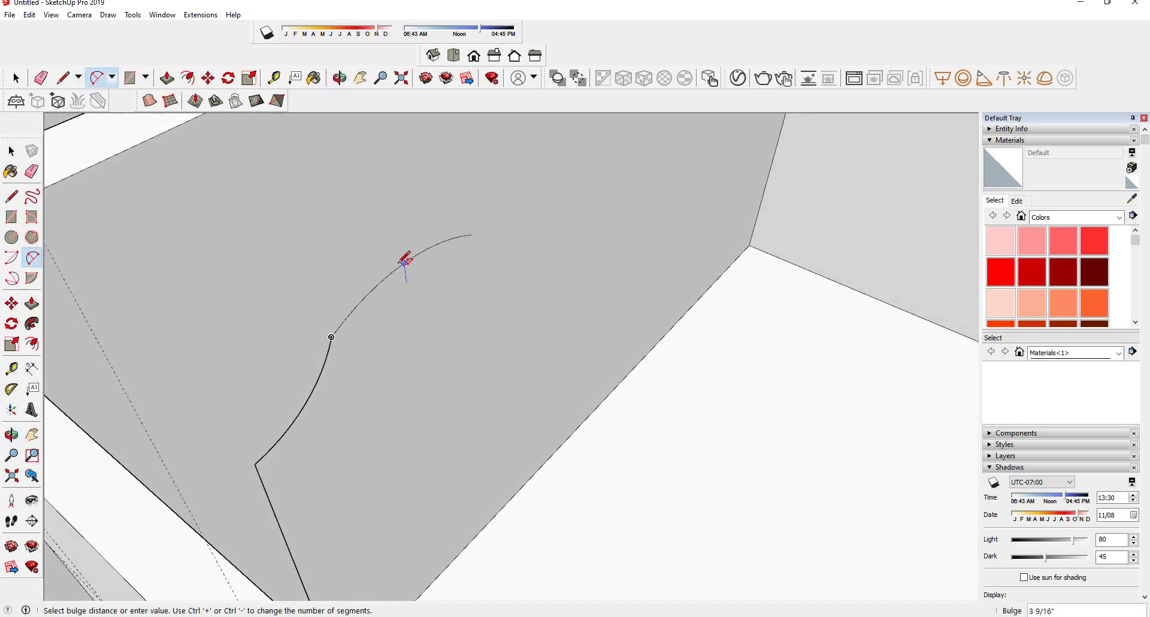
left_click(405, 262)
Select the lower arc of the arch outline
left_click(11, 151)
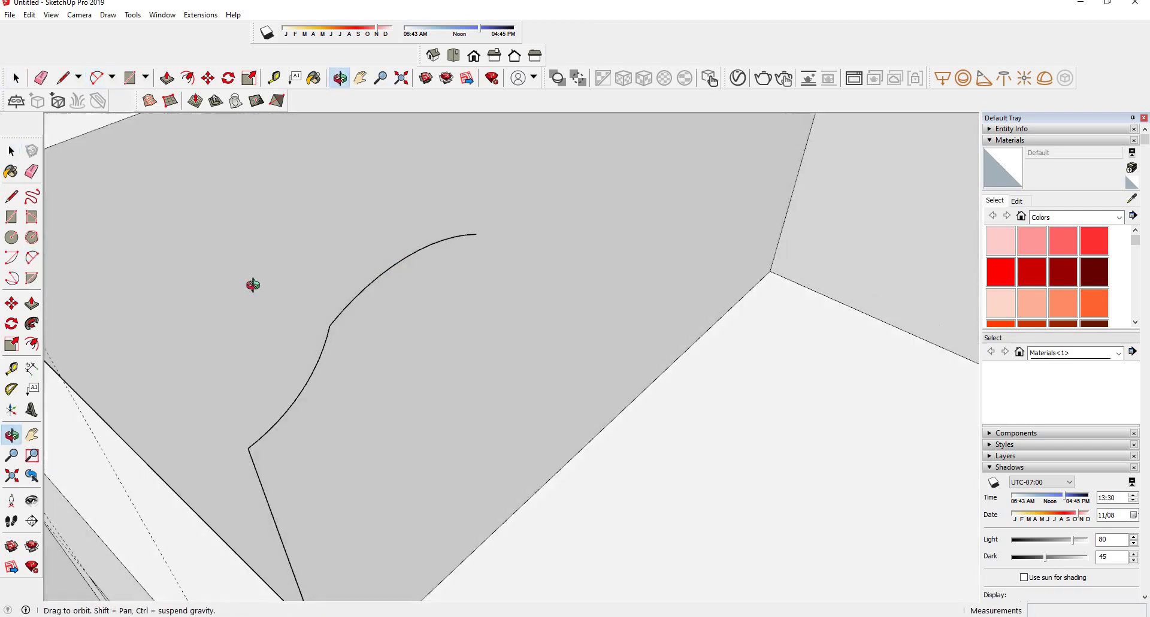
middle_click_drag(252, 282, 303, 326)
left_click(308, 328)
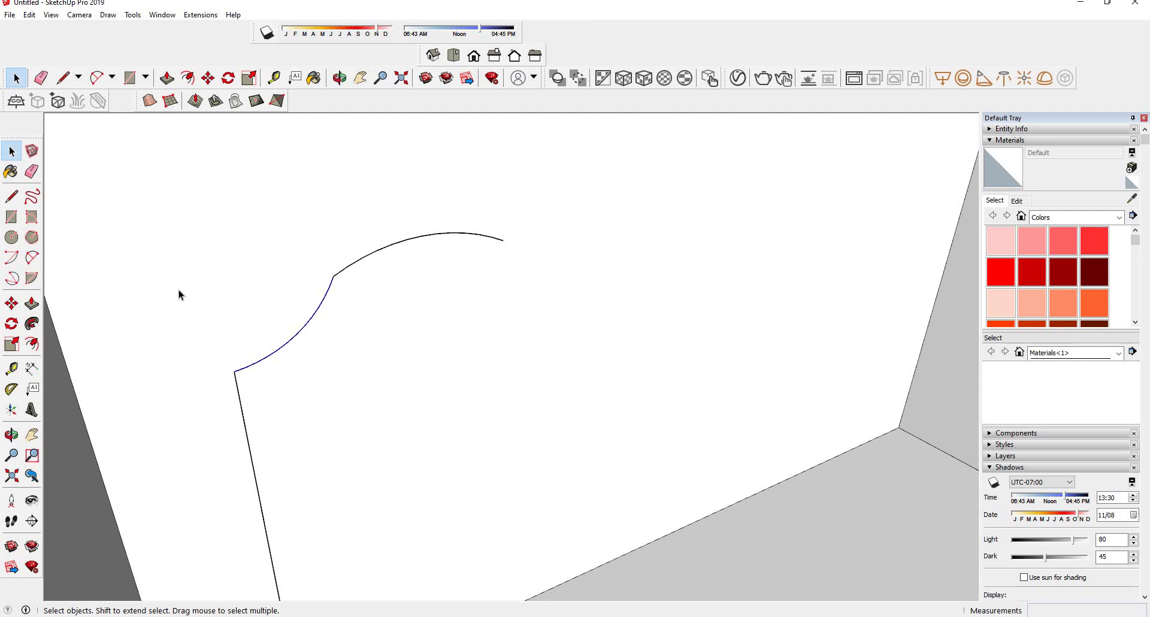
middle_click_drag(179, 290, 87, 253)
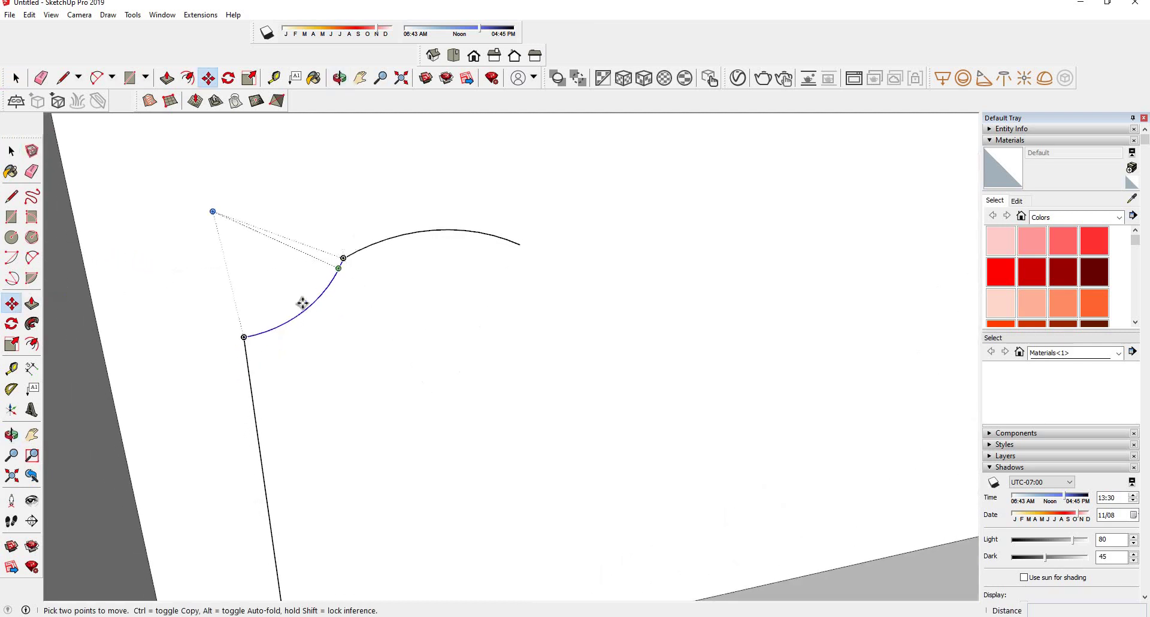
left_click(245, 339)
key("ctrl")
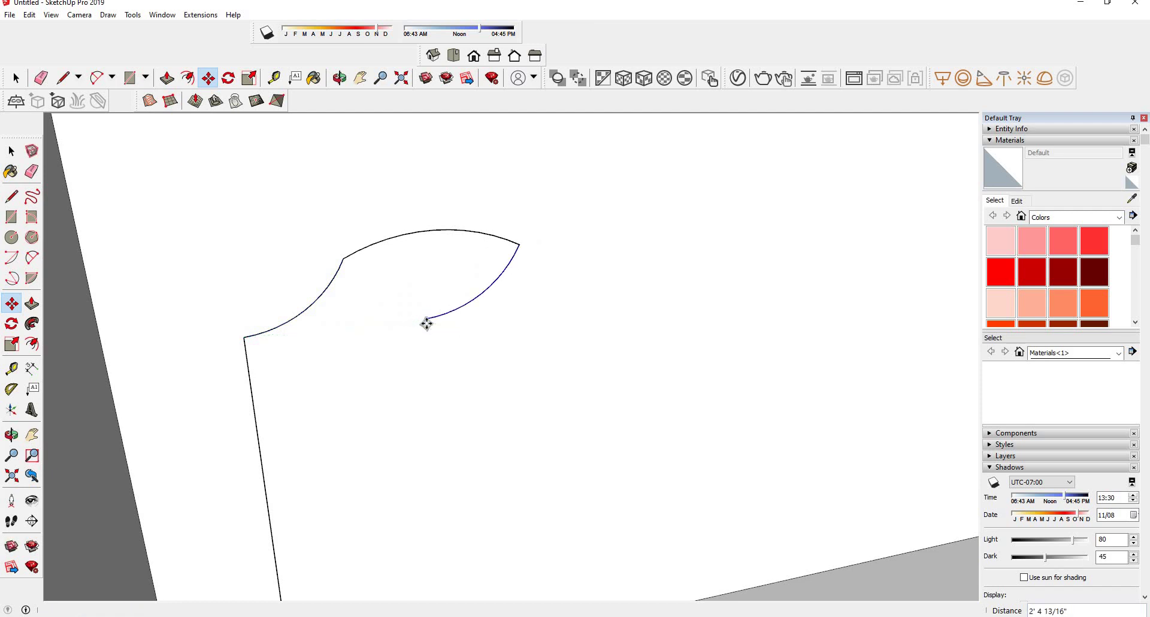
left_click(426, 322)
right_click(429, 324)
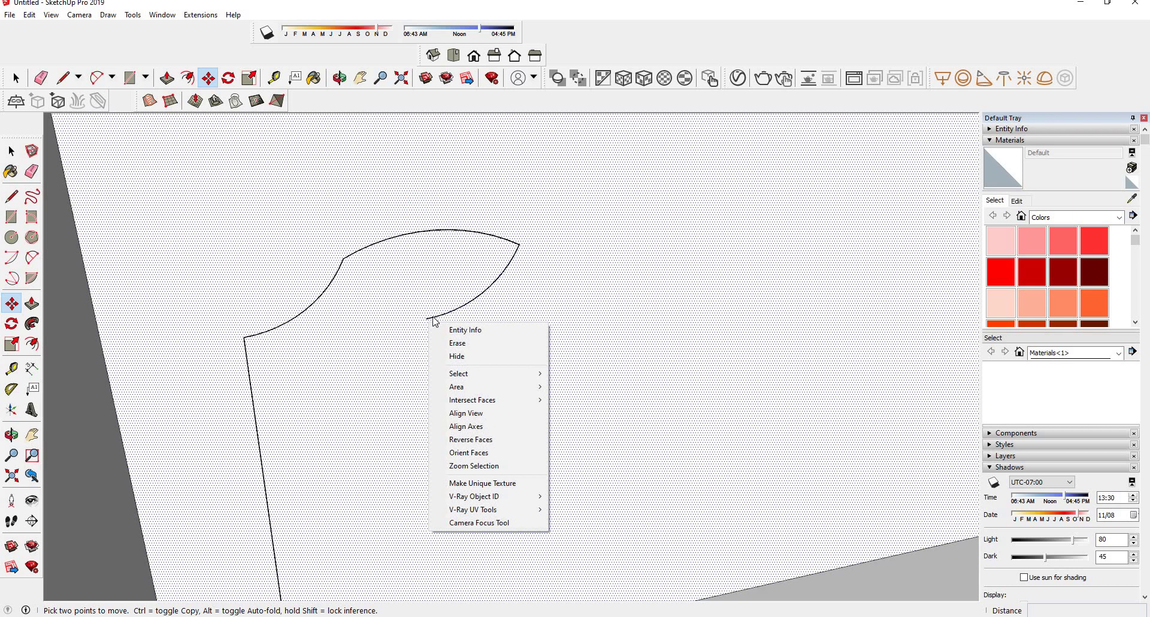
left_click(433, 316)
key("Escape")
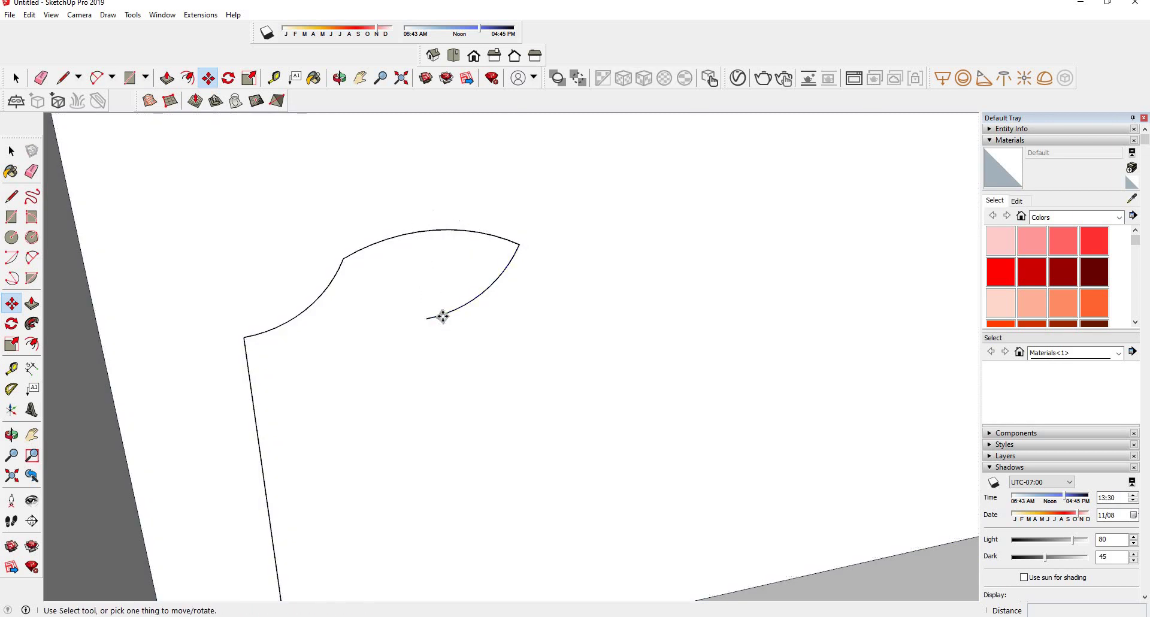
right_click(444, 316)
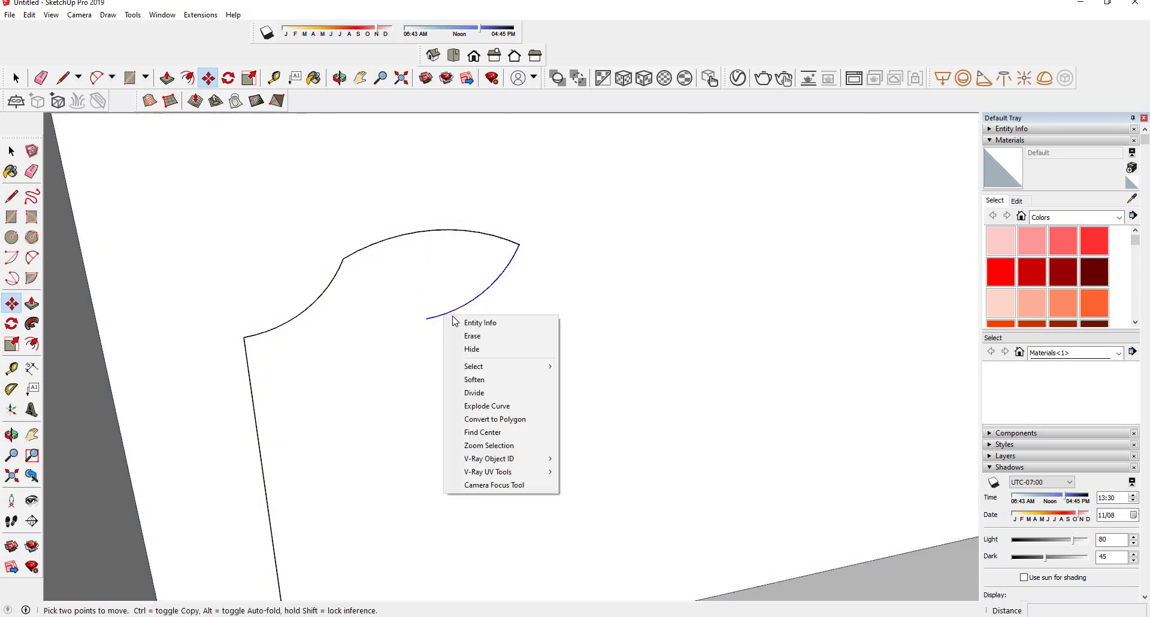
left_click(502, 408)
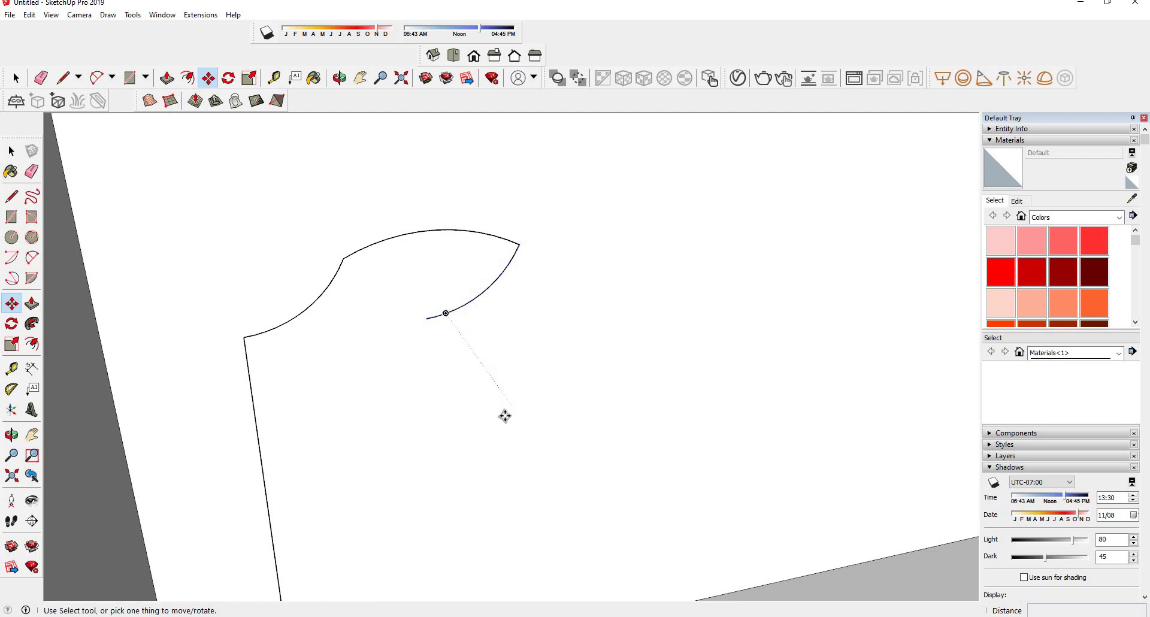
left_click(507, 419)
left_click(11, 151)
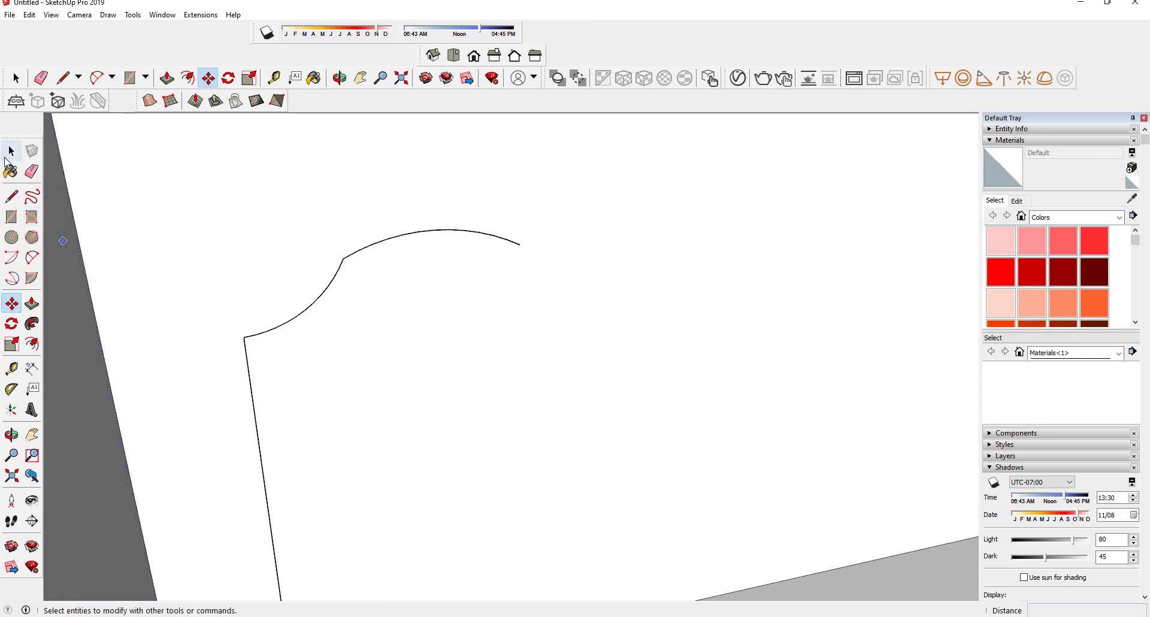
left_click(315, 301)
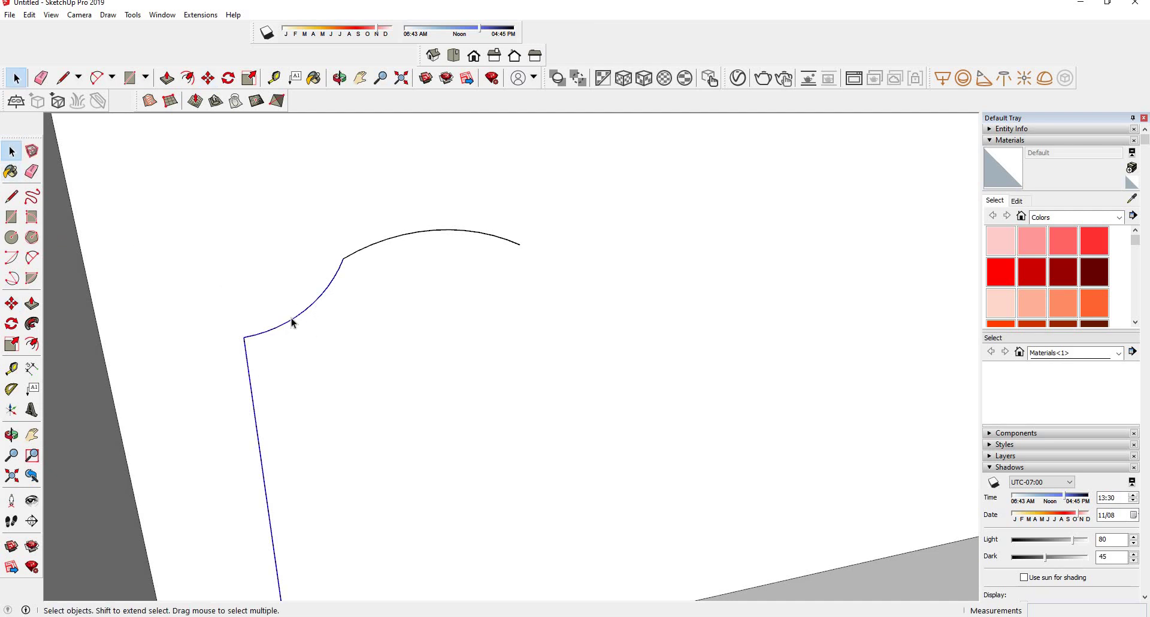
left_click(12, 303)
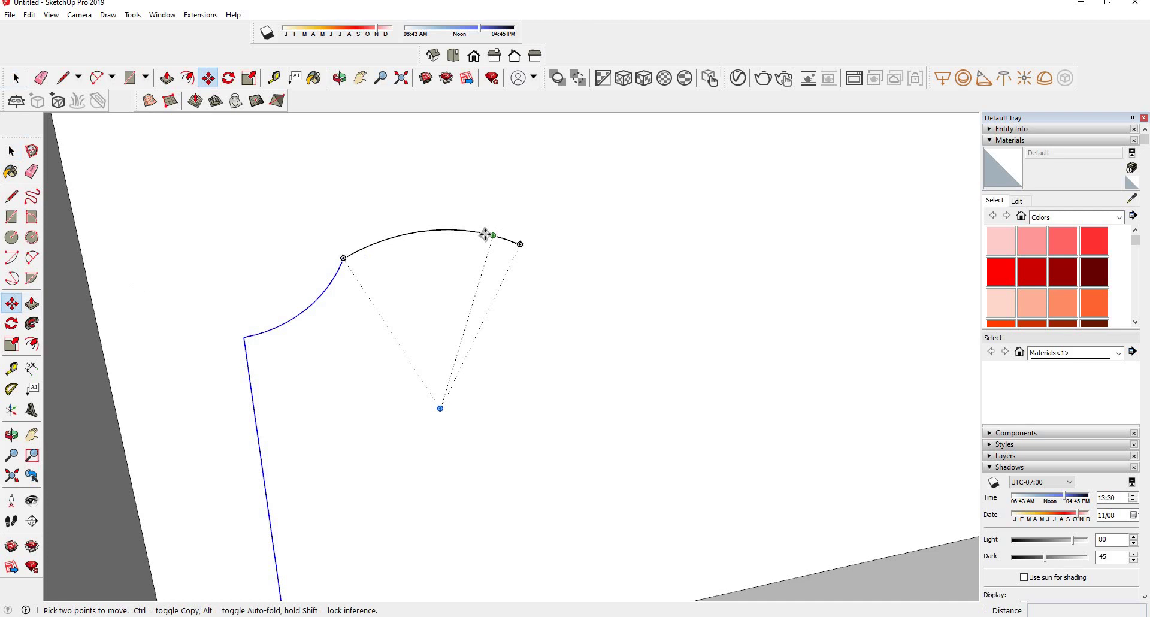
Copy the top arc across to extend the top of the doorway arch
key("ctrl")
left_click(342, 257)
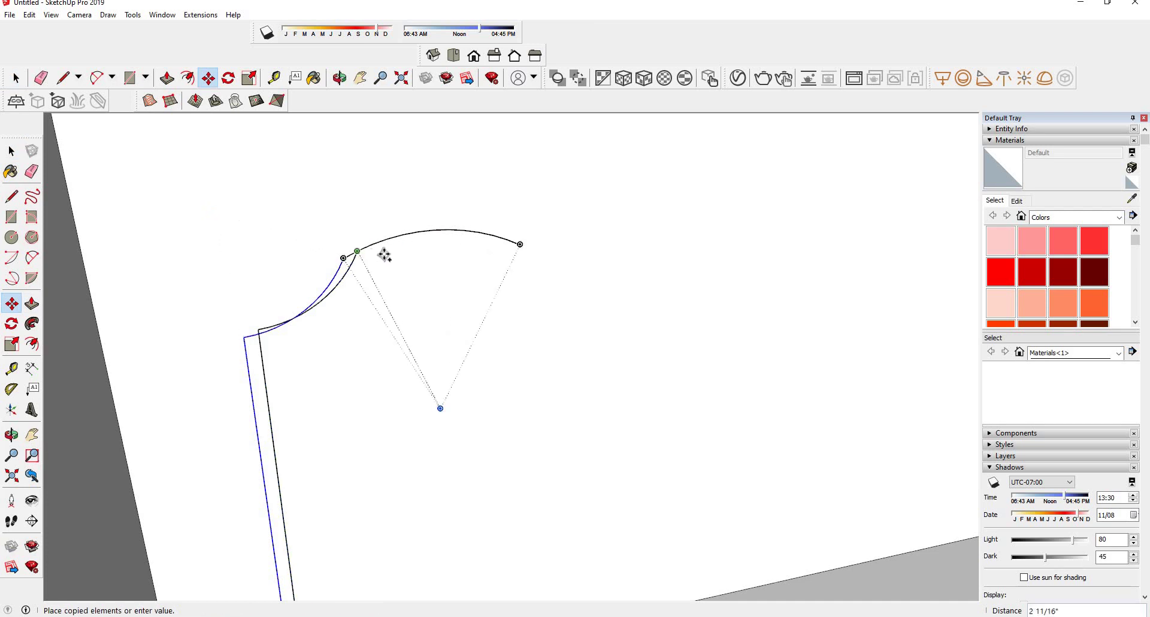
left_click(518, 247)
right_click(522, 245)
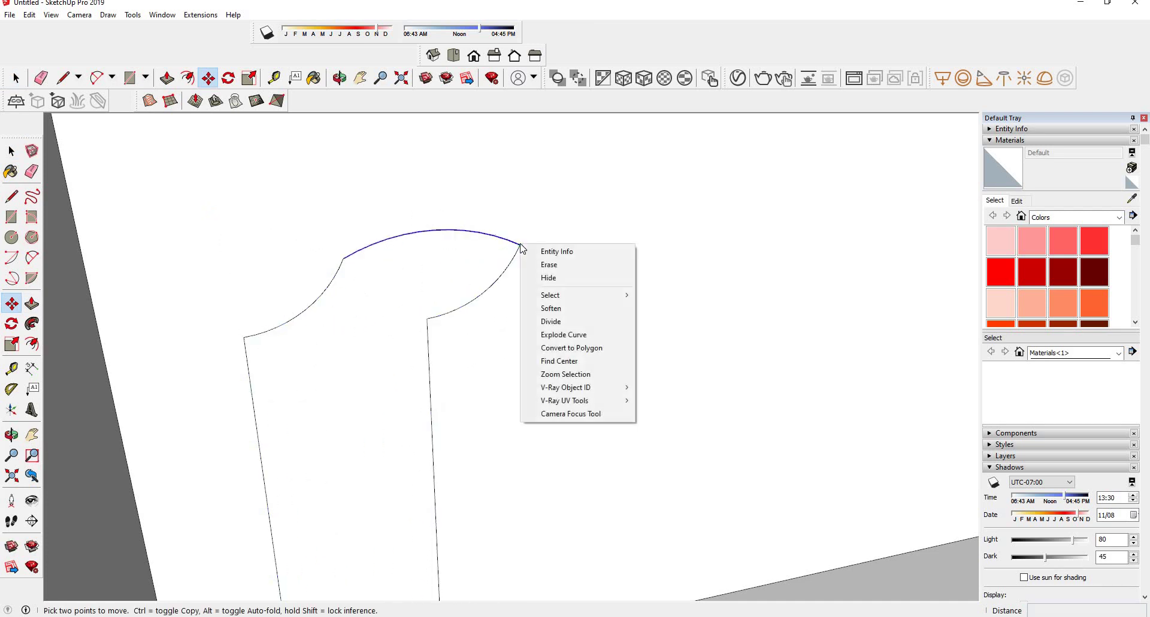
left_click(508, 268)
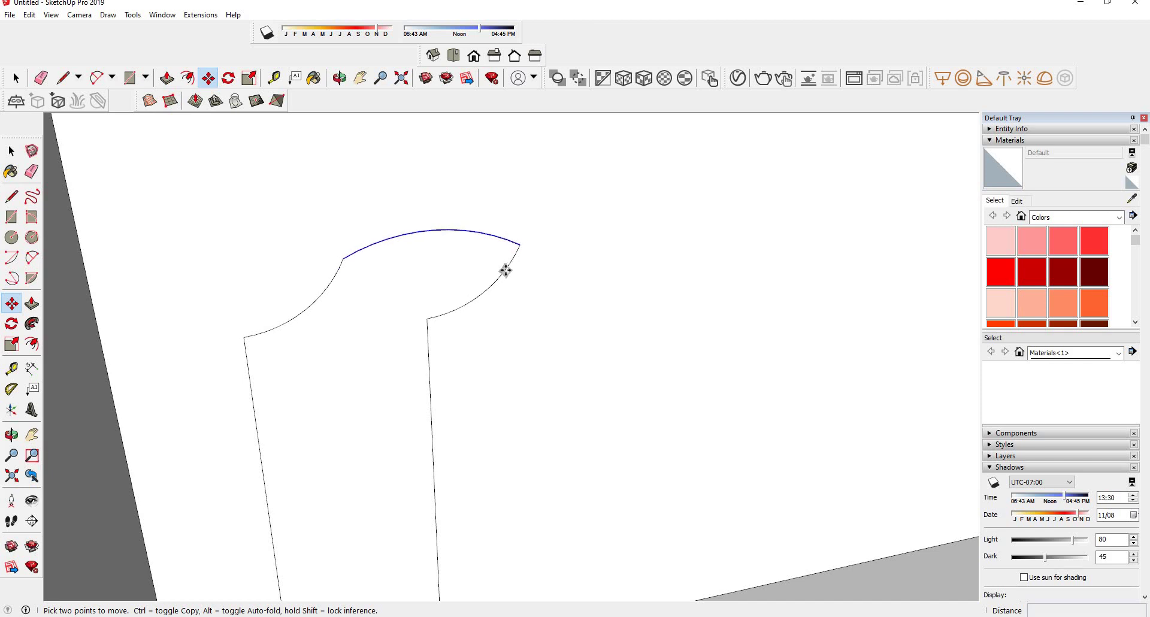
Select the right shoulder arc and inner vertical line, then flip them along red
left_click(12, 151)
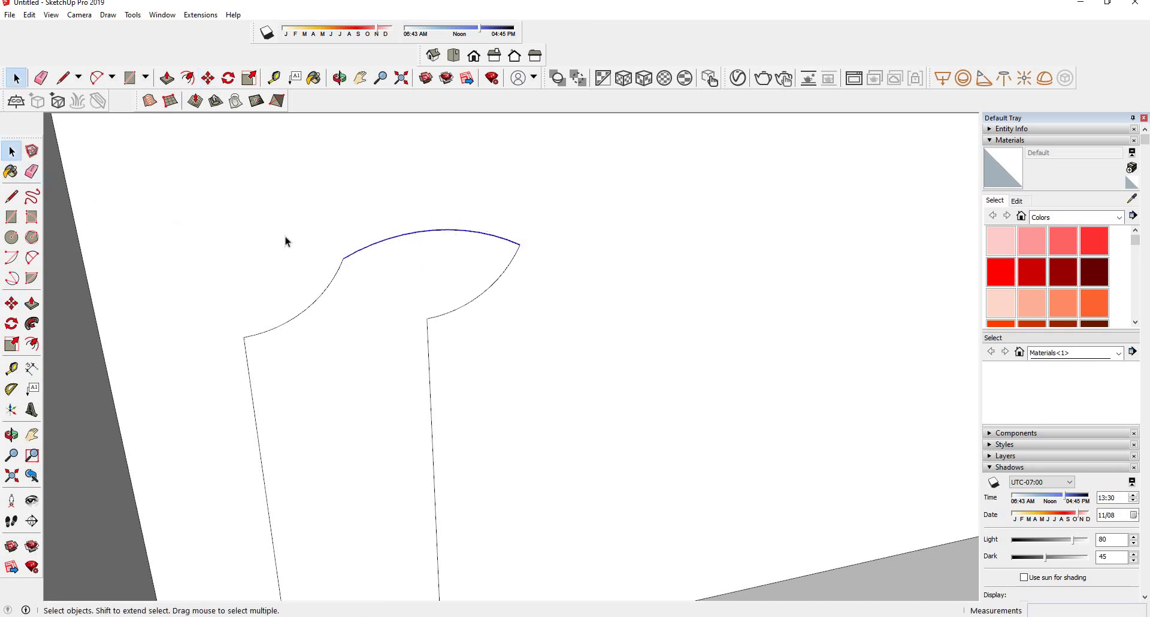
left_click(490, 287)
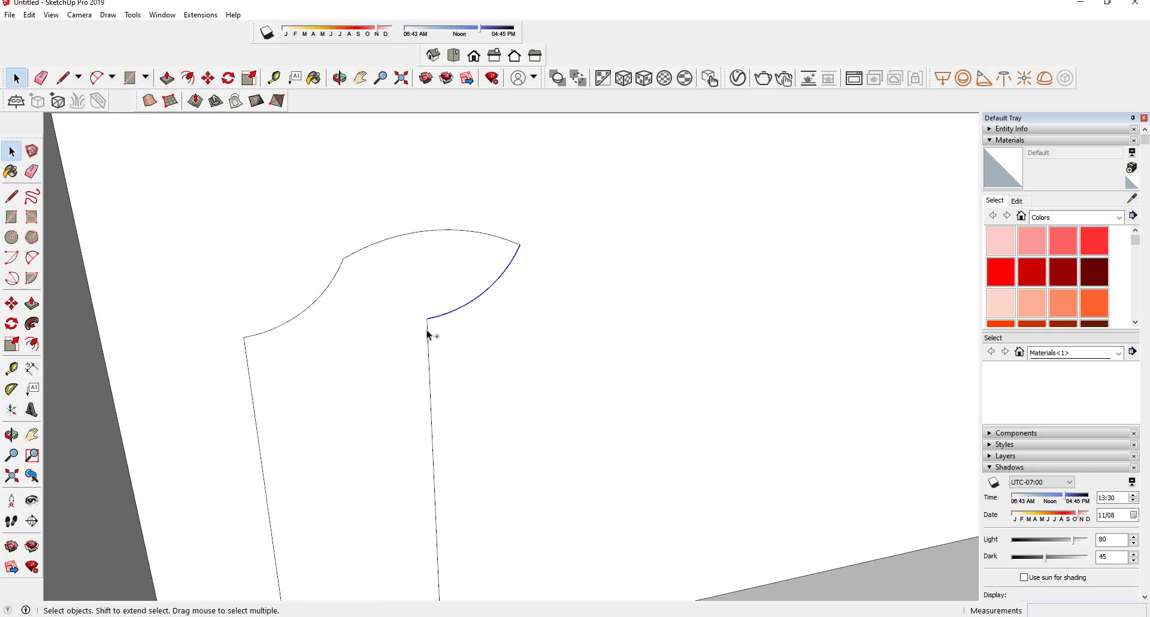
left_click(427, 329, "shift")
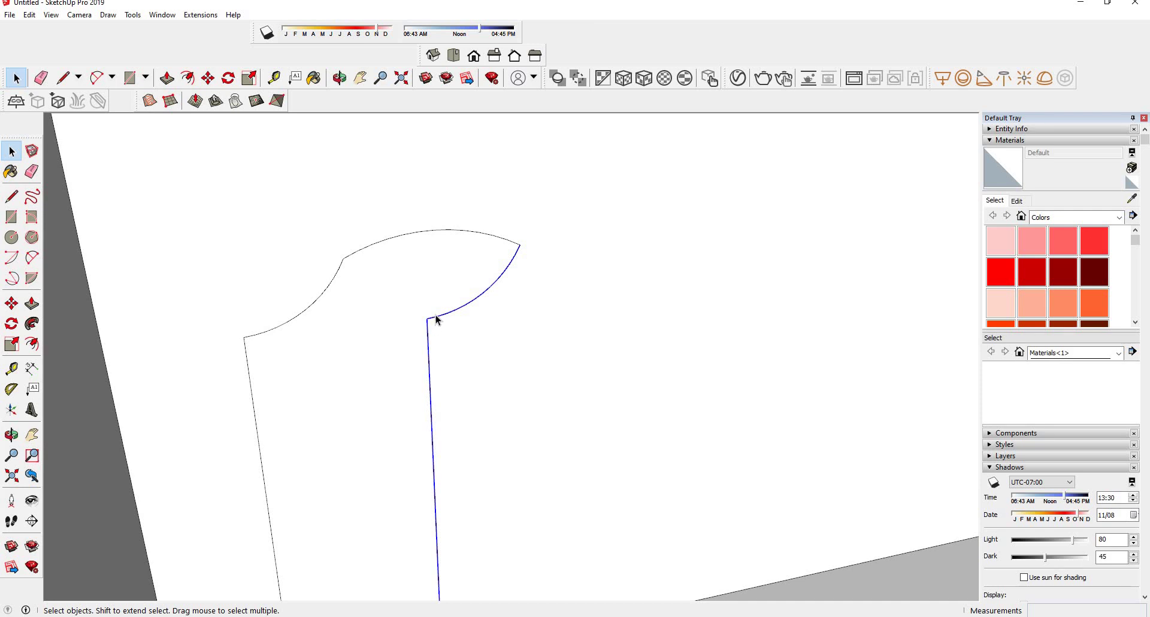
right_click(436, 319)
left_click(470, 307)
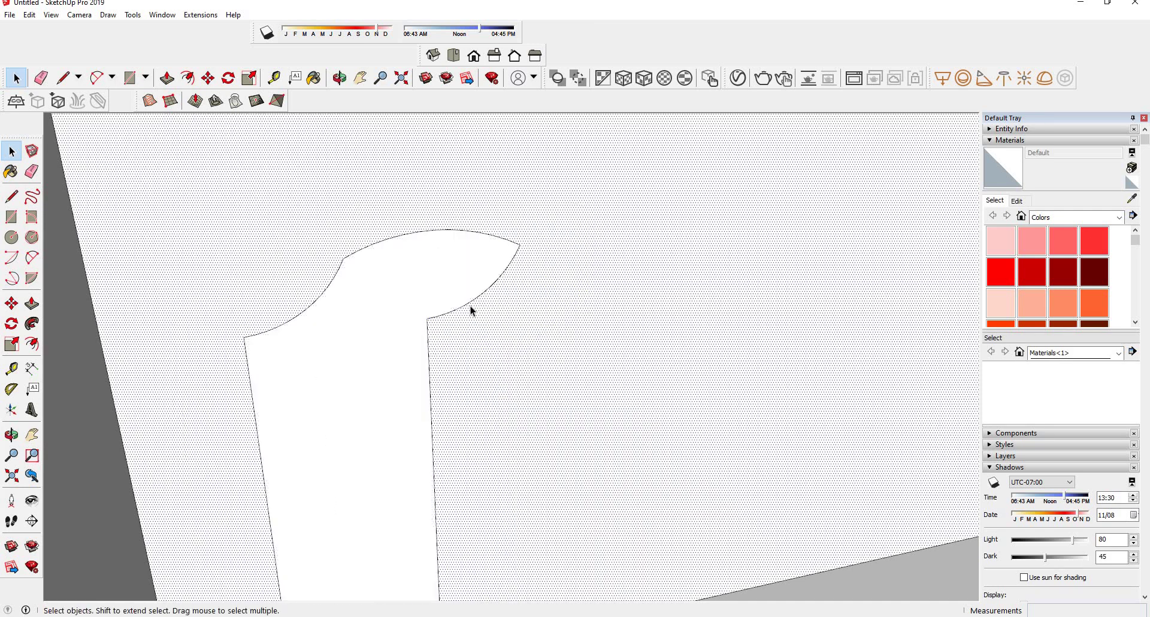
left_click(470, 300)
left_click(429, 339, "ctrl")
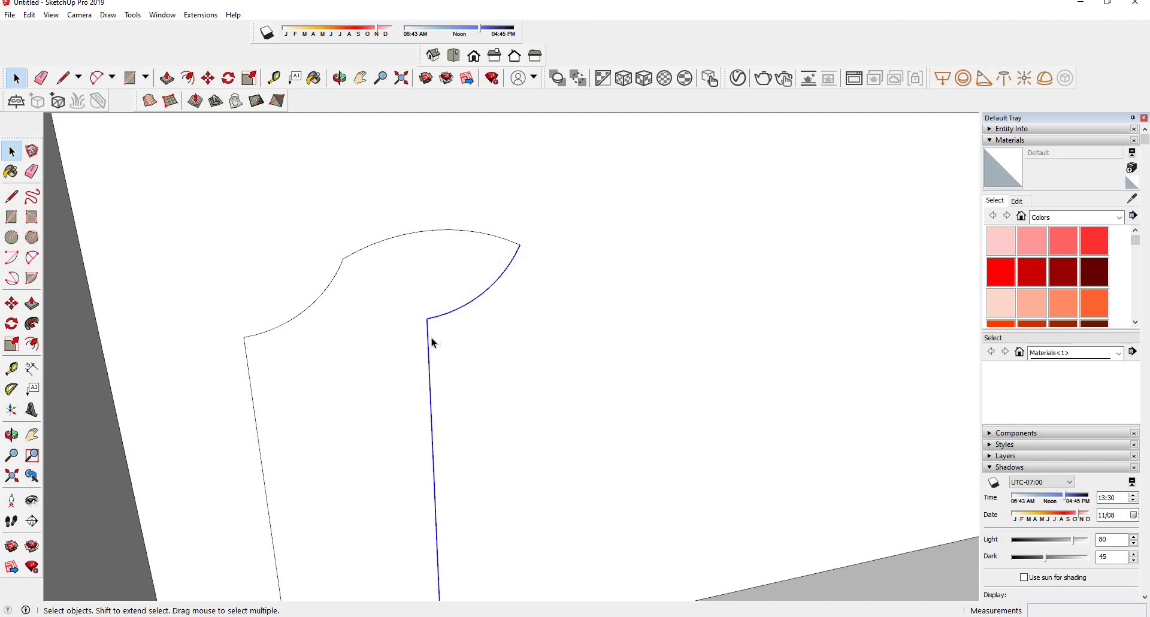
right_click(445, 318)
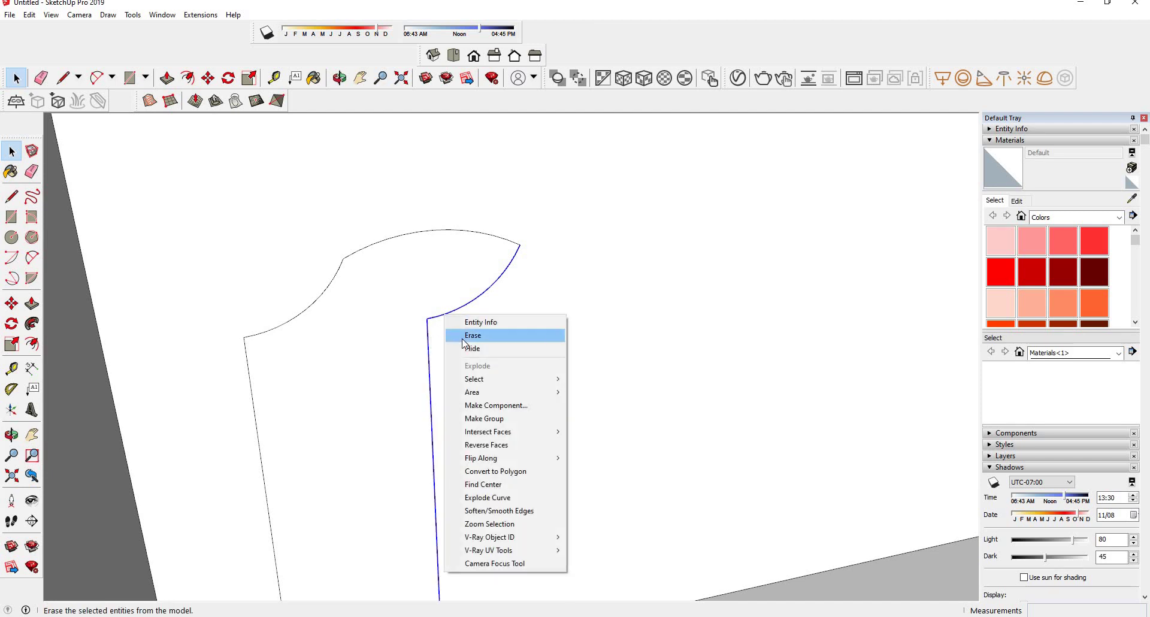
mouse_move(485, 458)
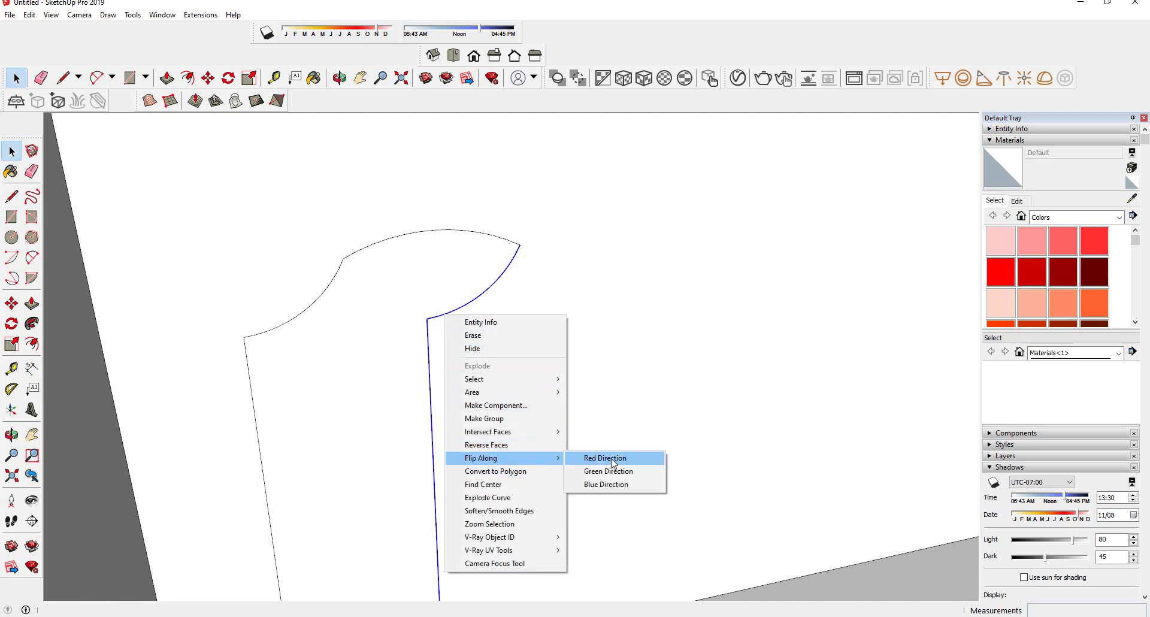
left_click(613, 472)
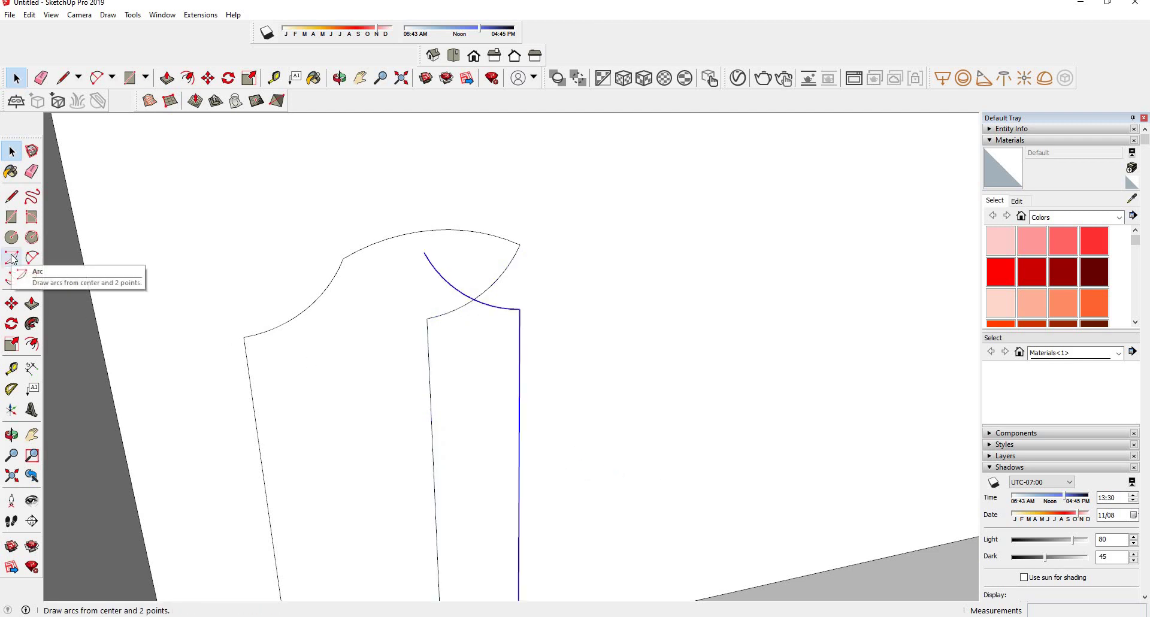
Copy the mirrored arc and line into place at the doorway's right shoulder
left_click(11, 304)
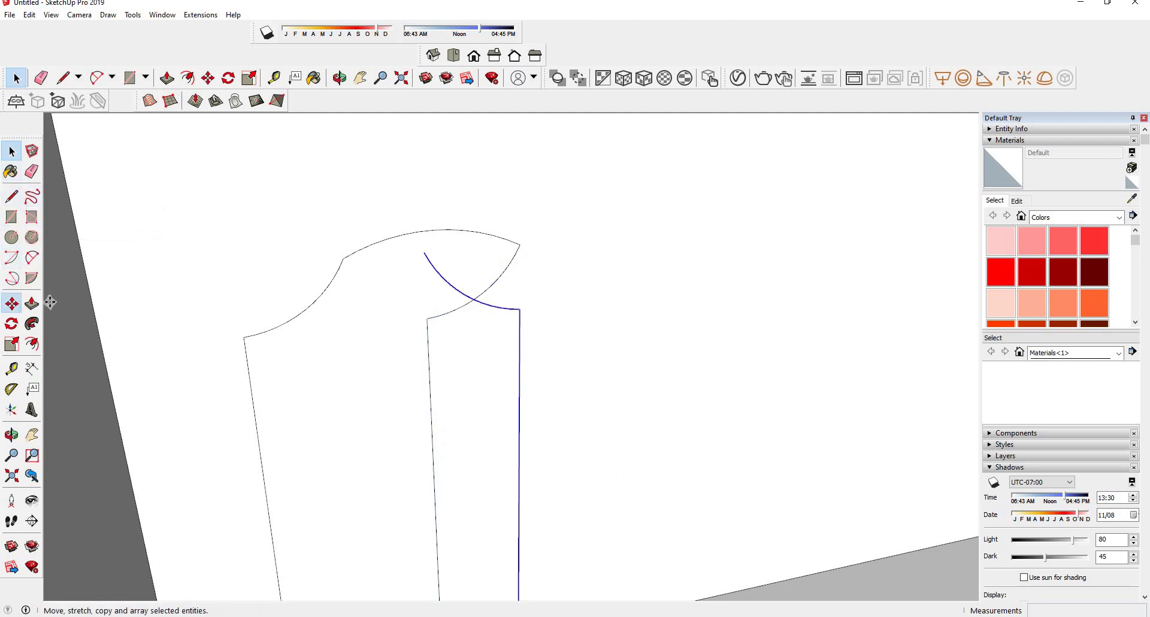
left_click(426, 255)
key("ctrl")
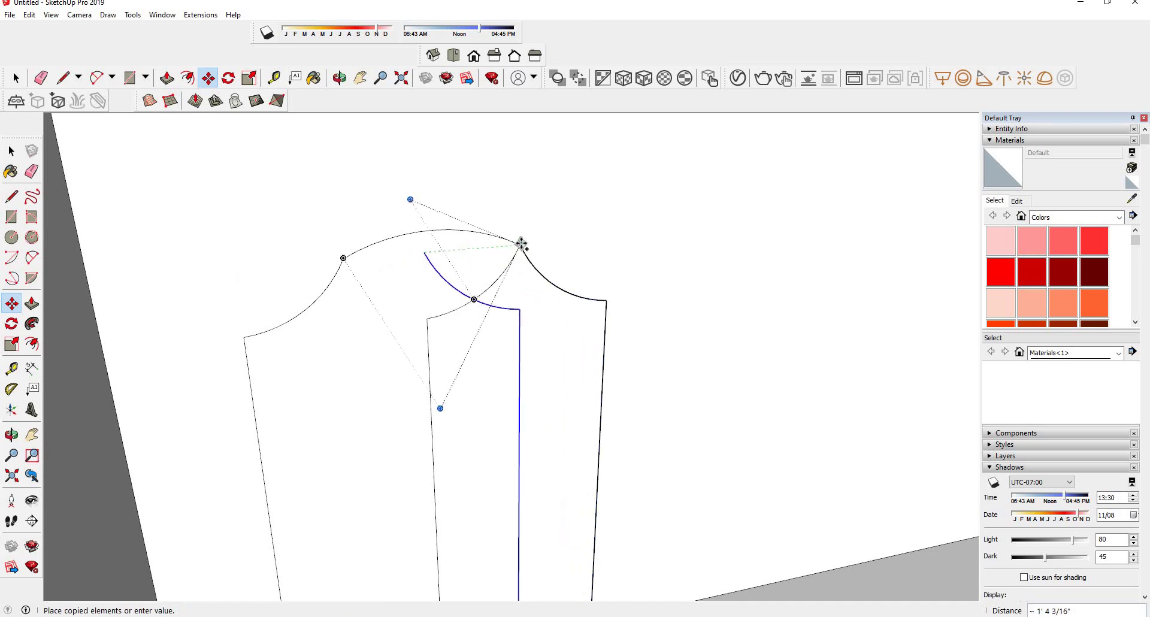
left_click(521, 245)
Erase the leftover arc piece and inner vertical lines inside the doorway
left_click(32, 171)
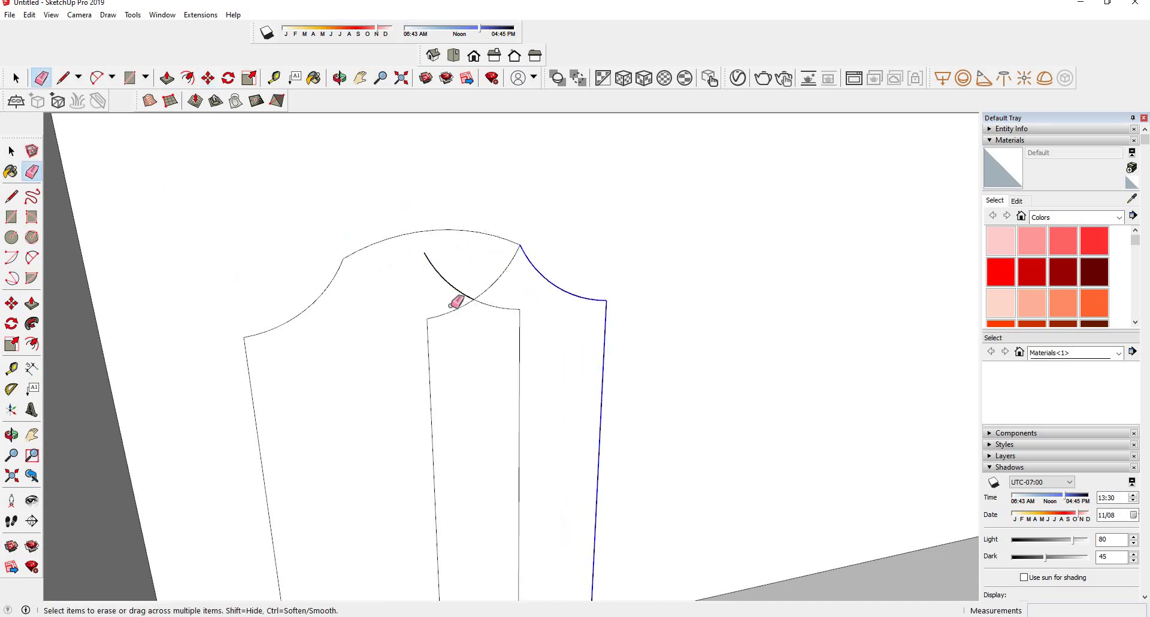
left_click_drag(490, 286, 418, 344)
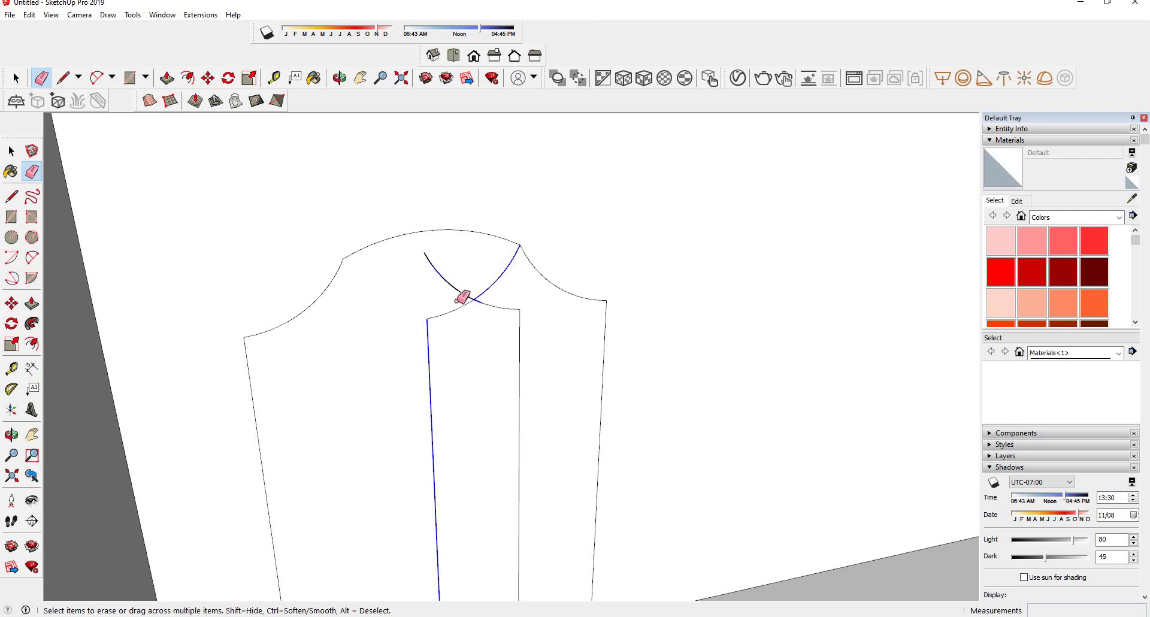
mouse_move(459, 300)
left_mouse_down()
mouse_move(517, 328)
mouse_move(428, 254)
left_mouse_up()
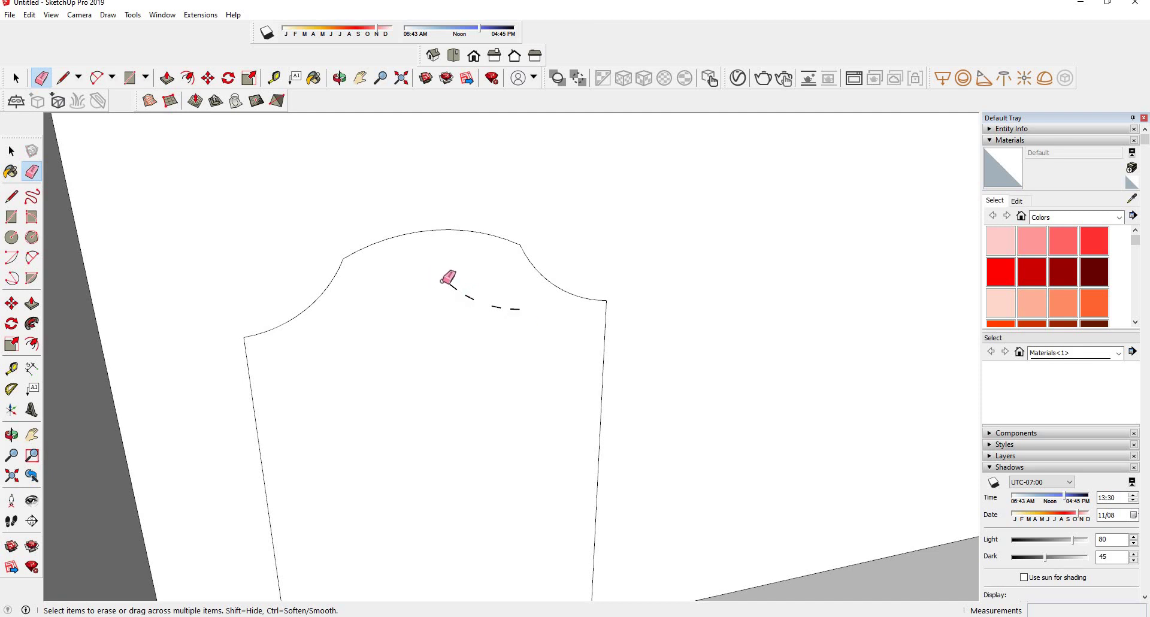
left_click_drag(441, 281, 462, 291)
left_click_drag(528, 309, 528, 310)
scroll(401, 393, "down", 5)
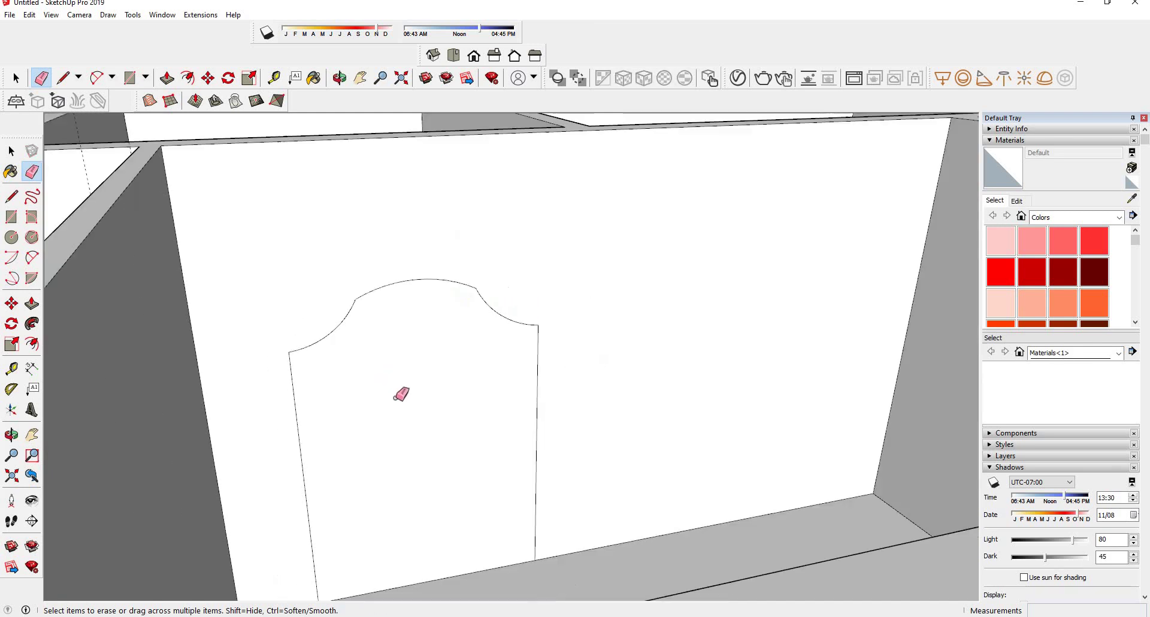
mouse_move(400, 393)
middle_mouse_down()
mouse_move(557, 426)
mouse_move(441, 449)
mouse_move(435, 440)
middle_mouse_up()
scroll(477, 400, "up", 3)
left_click(11, 151)
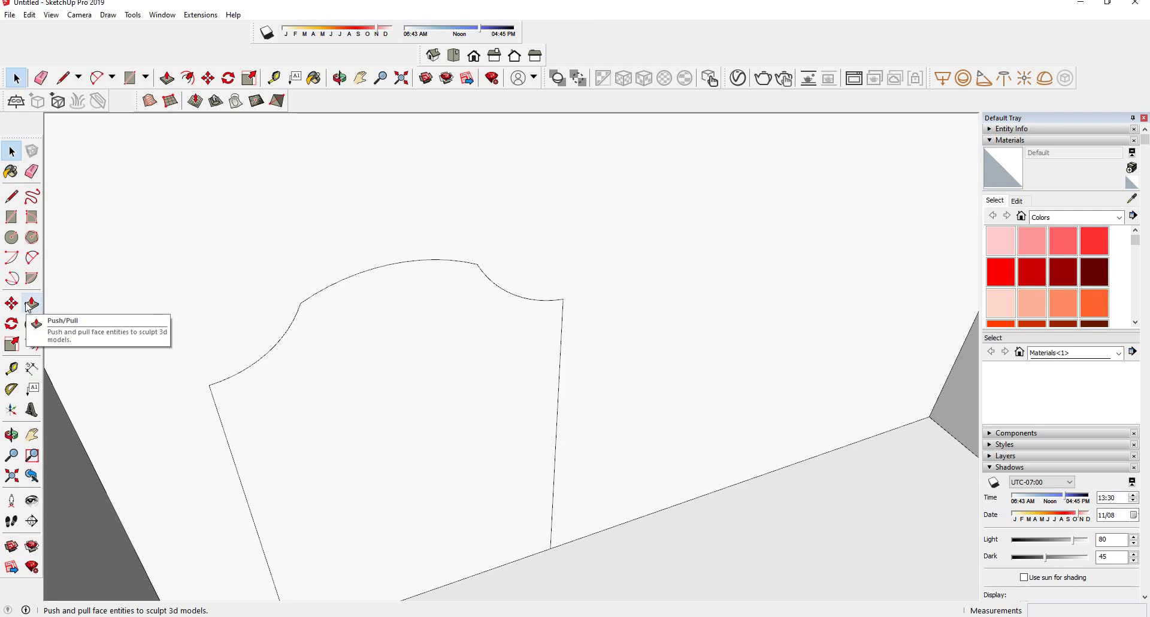
scroll(370, 386, "down", 5)
mouse_move(370, 386)
middle_mouse_down()
mouse_move(385, 389)
mouse_move(180, 419)
middle_mouse_up()
scroll(386, 389, "down", 5)
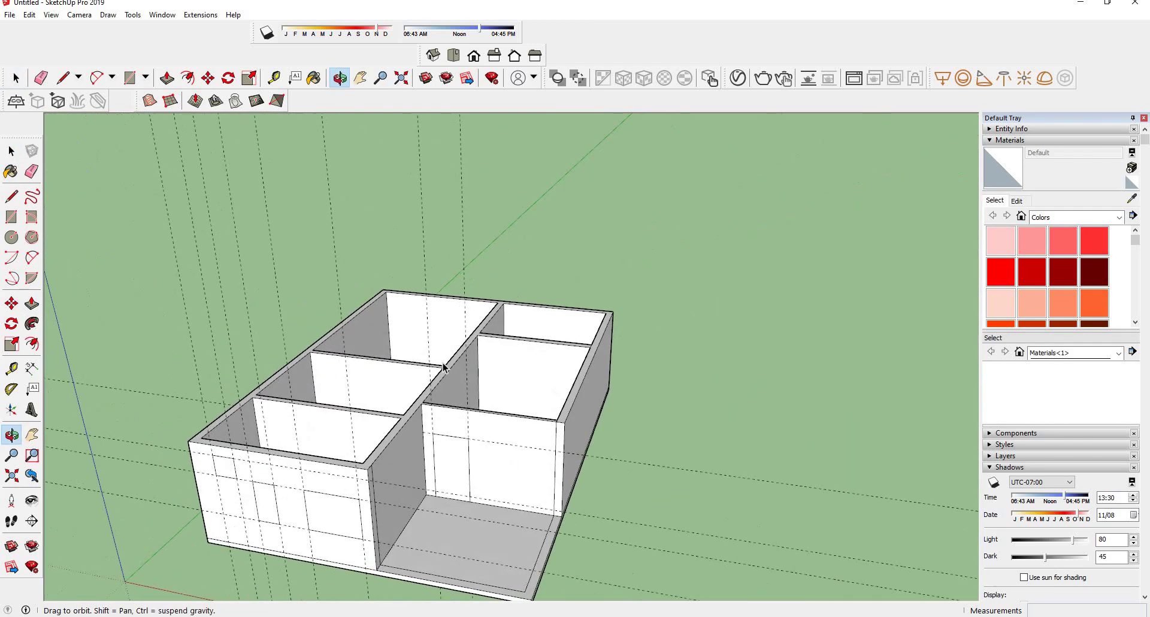
Push the first front-wall window face 9" through the wall
left_click(31, 304)
scroll(228, 488, "up", 3)
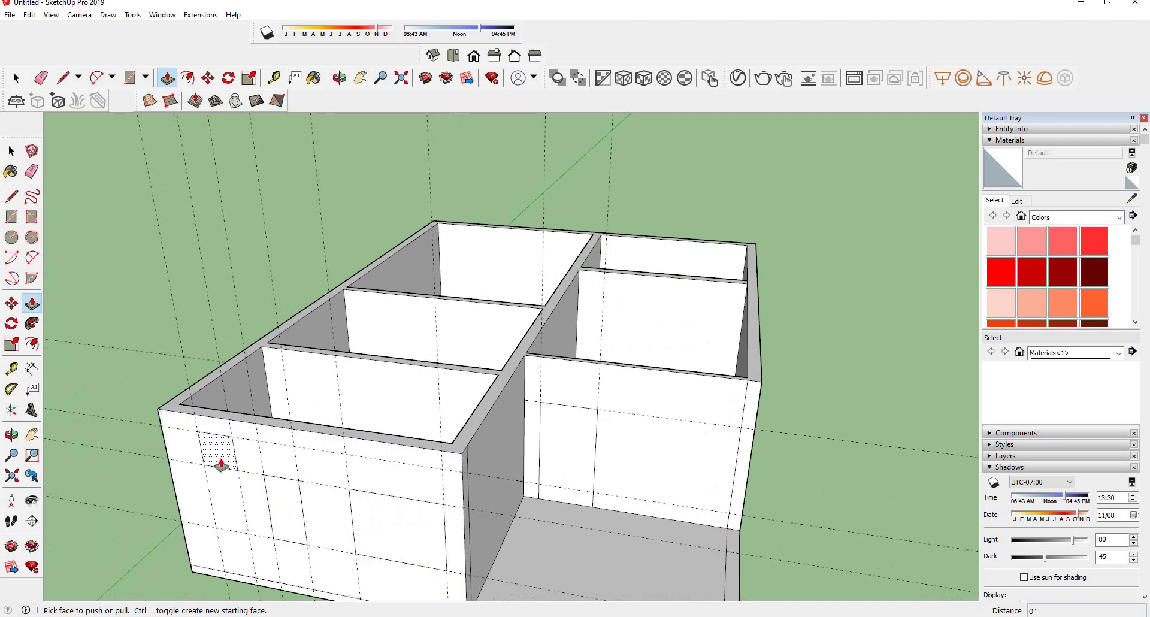
scroll(221, 466, "up", 3)
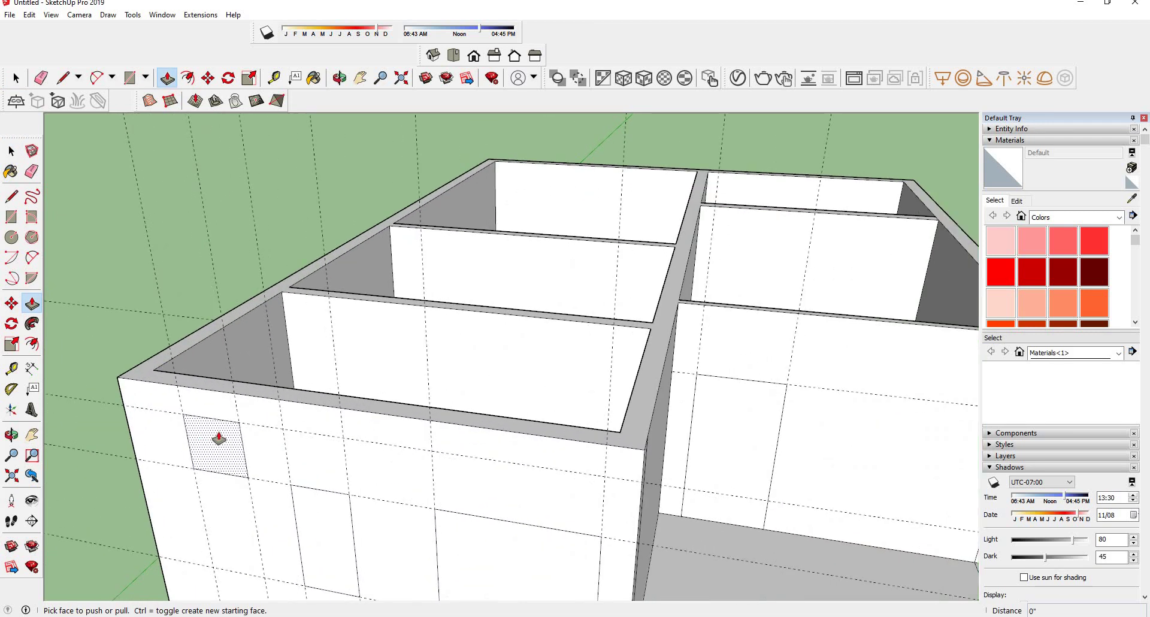
left_click(220, 438)
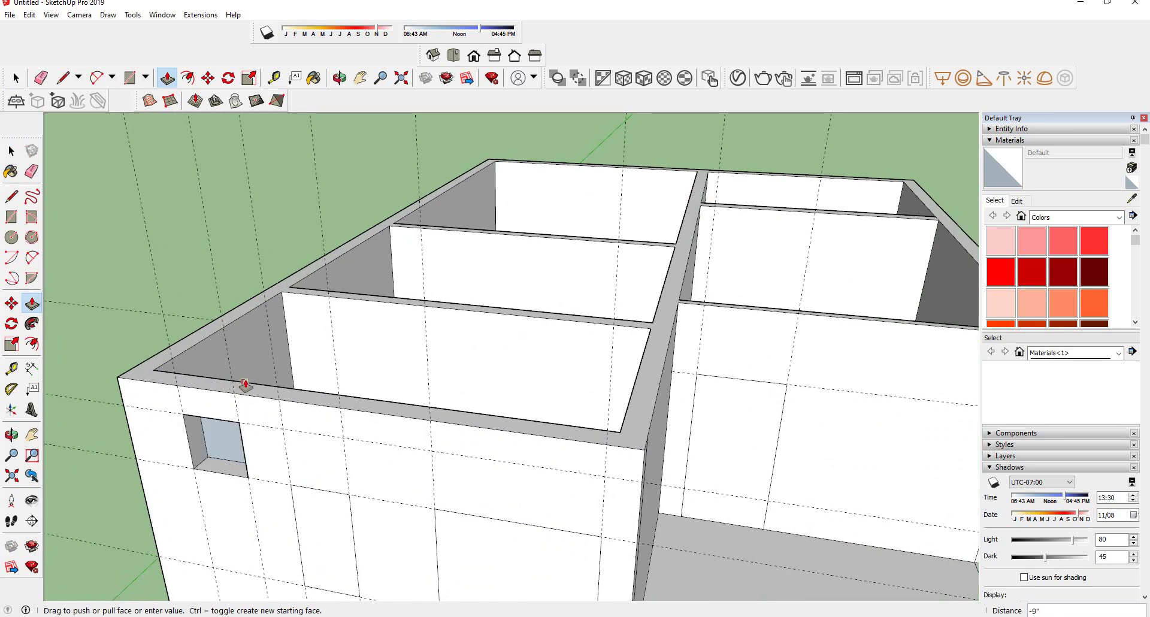
middle_click_drag(244, 385, 220, 557)
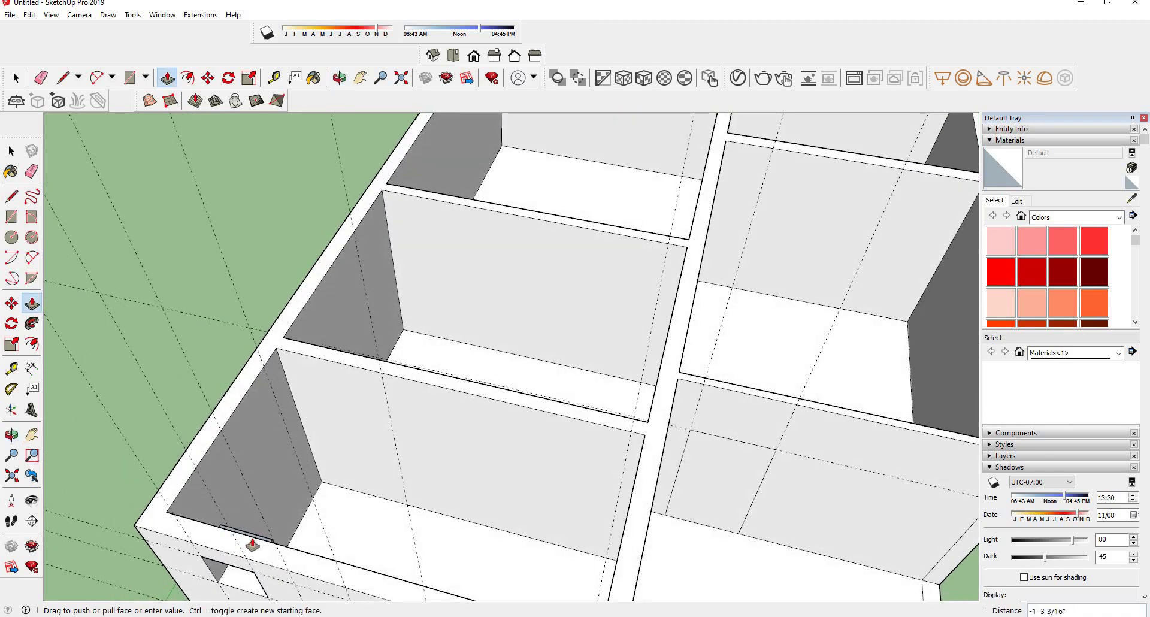
left_click(213, 531)
Push the door opening and next window 9" through the front wall
mouse_move(237, 509)
middle_mouse_down()
mouse_move(385, 222)
mouse_move(608, 547)
mouse_move(606, 381)
mouse_move(602, 557)
middle_mouse_up()
scroll(602, 557, "up", 5)
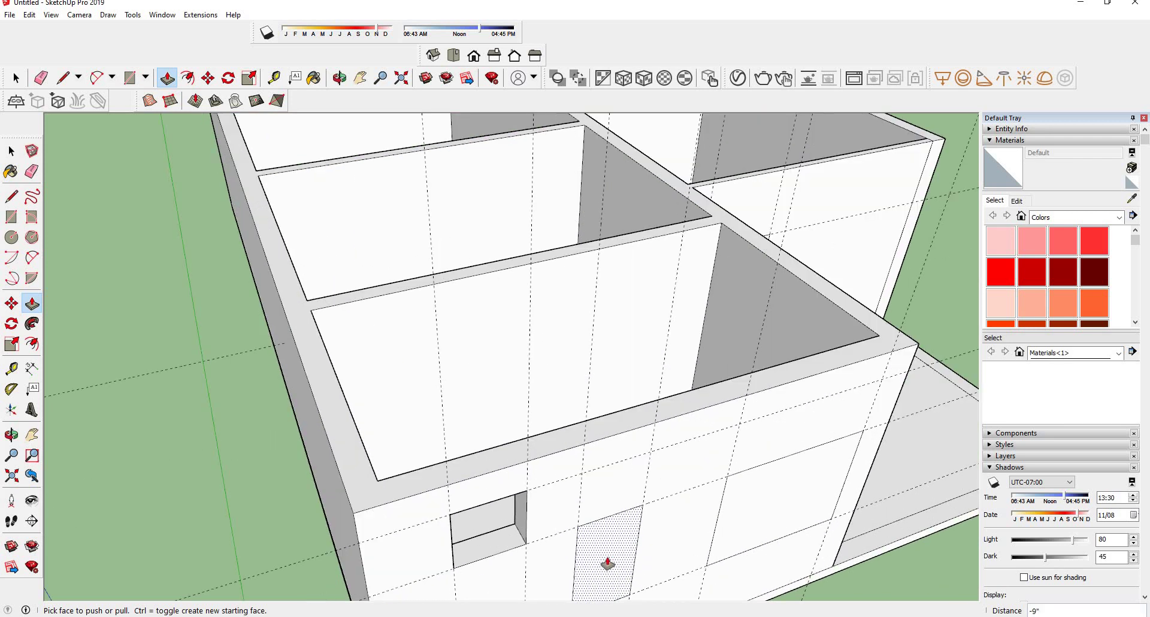
left_click(602, 519)
left_click(601, 418)
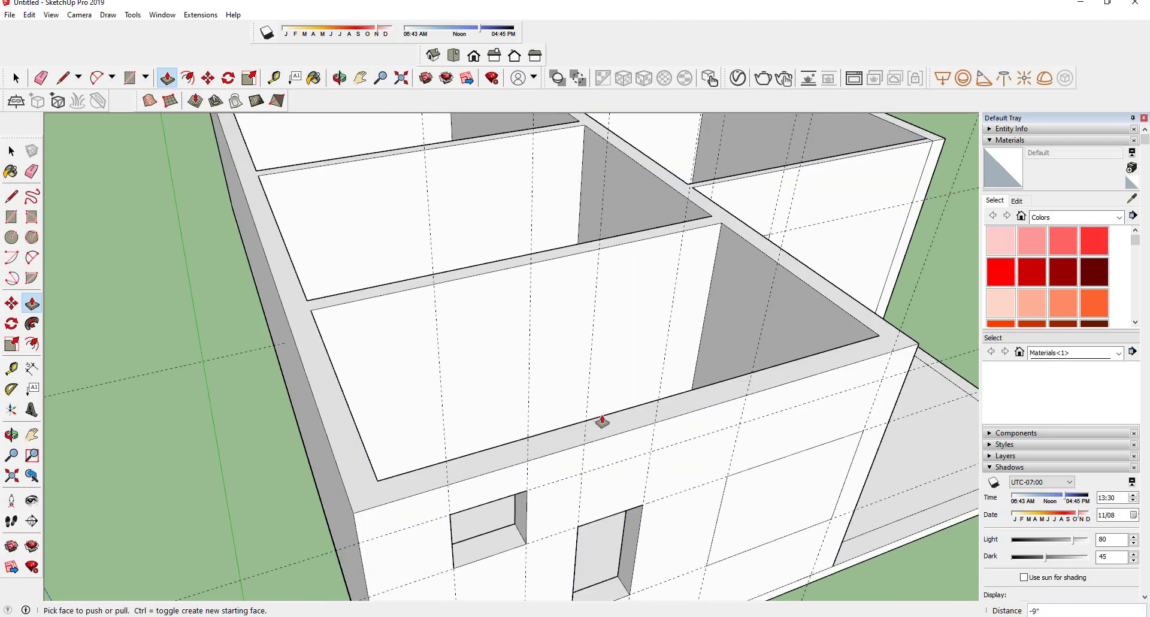
double_click(800, 482)
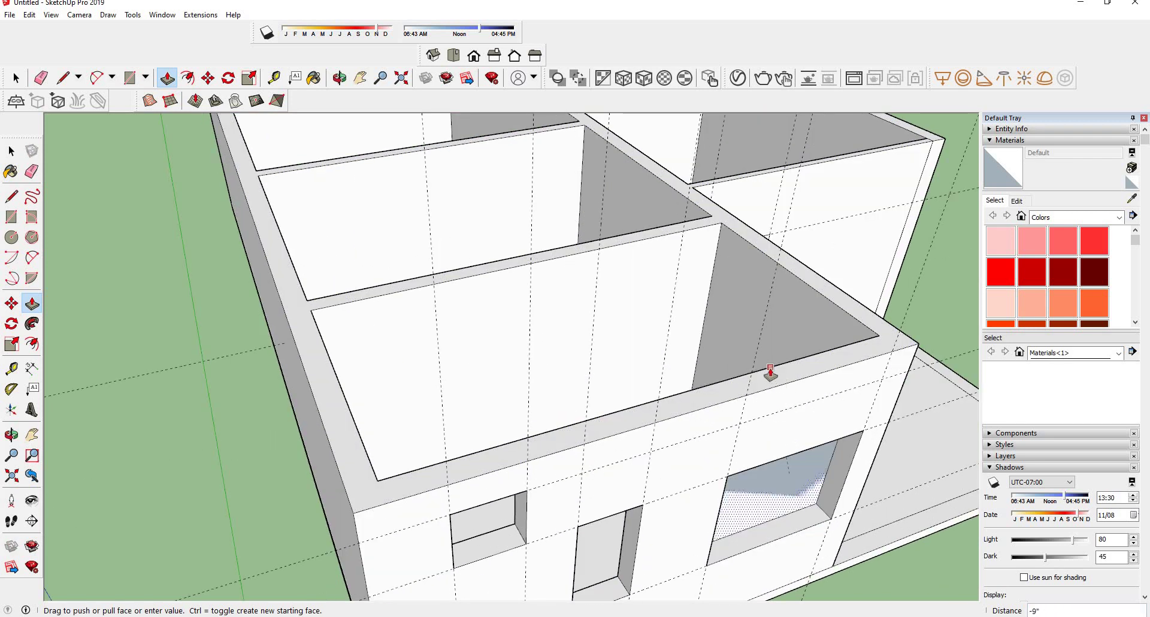
Push the interior wall's arched doorway face through the wall
mouse_move(770, 373)
middle_mouse_down()
mouse_move(672, 403)
mouse_move(442, 334)
mouse_move(423, 364)
mouse_move(765, 431)
mouse_move(660, 503)
mouse_move(719, 535)
middle_mouse_up()
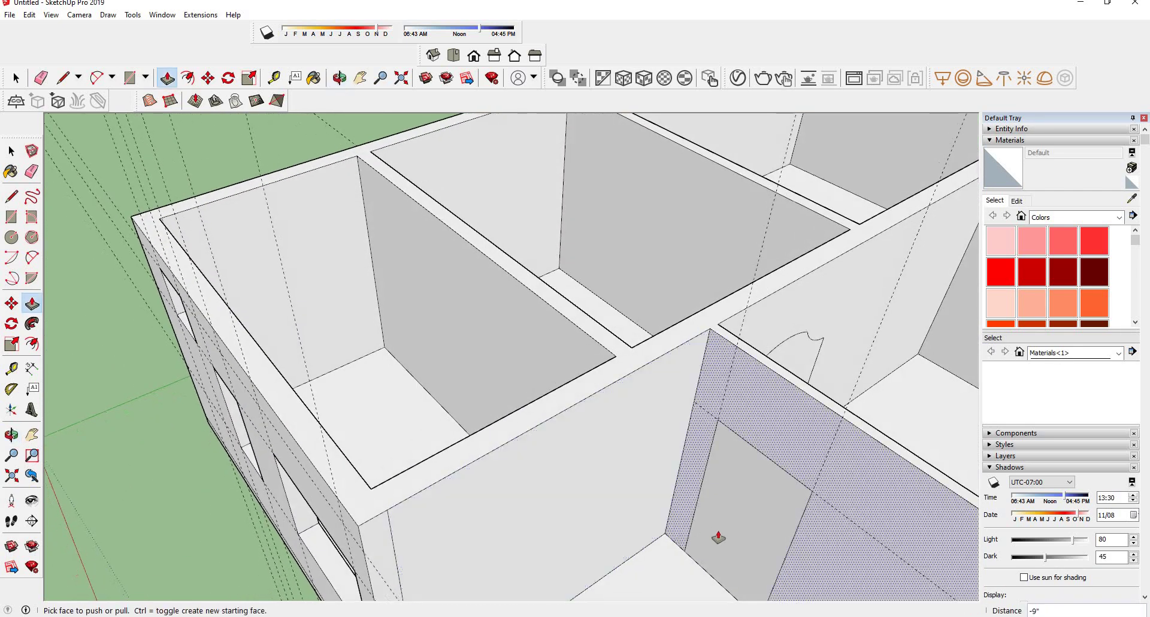
left_click(760, 528)
mouse_move(771, 437)
middle_mouse_down()
mouse_move(796, 437)
mouse_move(397, 371)
mouse_move(503, 501)
middle_mouse_up()
left_click(539, 532)
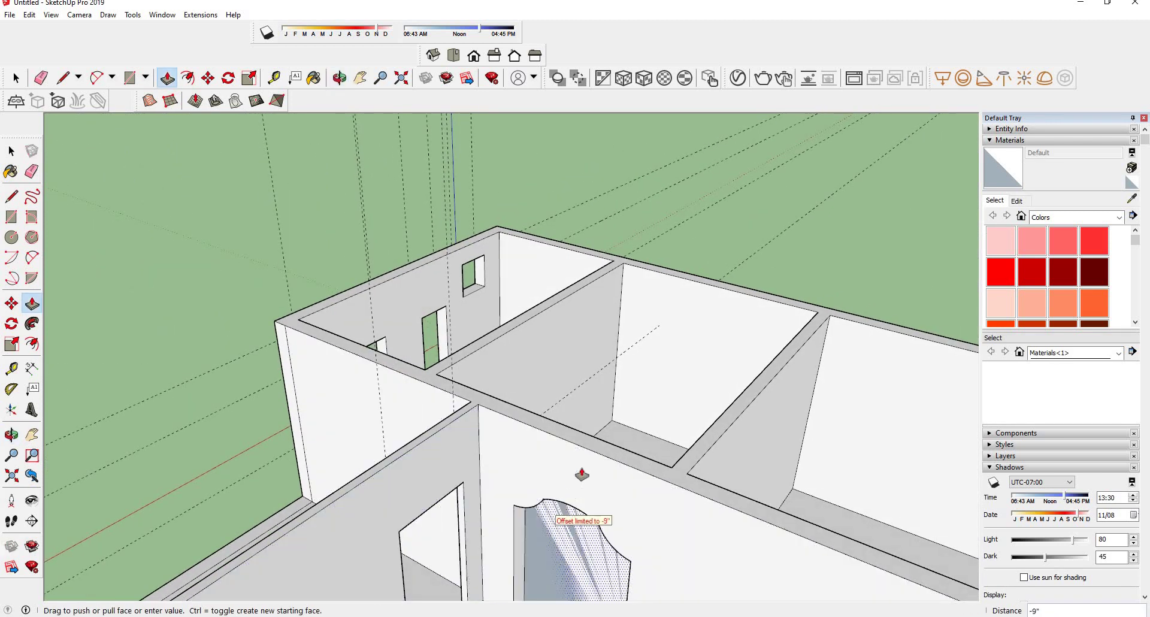
left_click(621, 454)
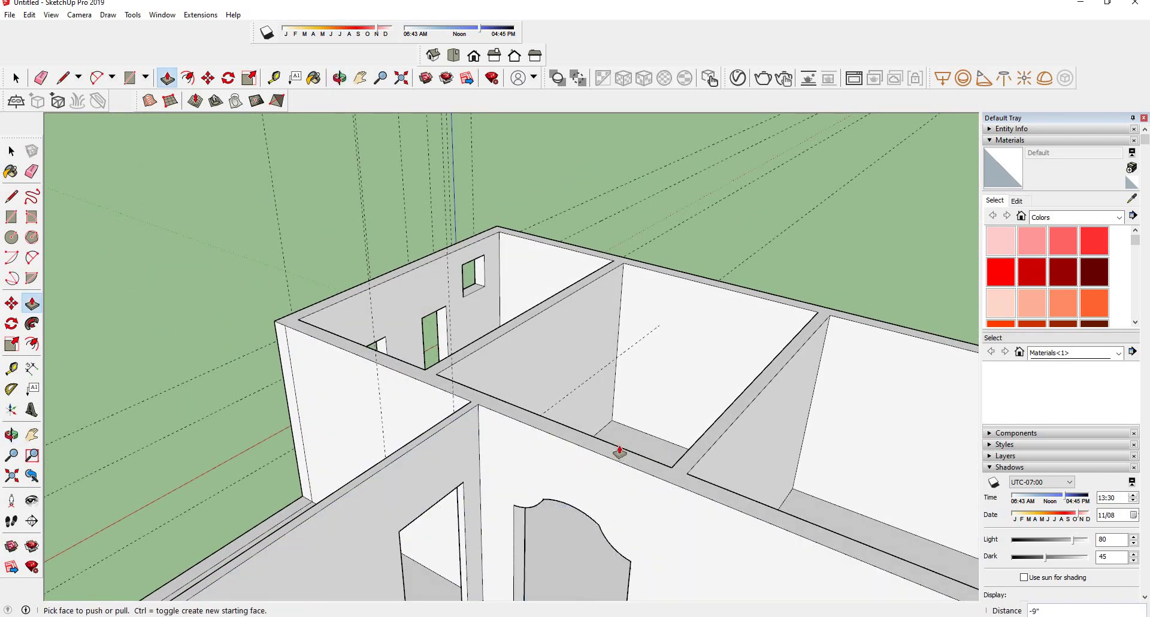
mouse_move(617, 450)
middle_mouse_down()
mouse_move(557, 457)
mouse_move(557, 326)
mouse_move(623, 367)
mouse_move(662, 416)
mouse_move(770, 432)
mouse_move(437, 442)
middle_mouse_up()
mouse_move(162, 400)
middle_mouse_down()
mouse_move(480, 450)
mouse_move(531, 337)
mouse_move(426, 319)
middle_mouse_up()
left_click(10, 196)
left_click(20, 154)
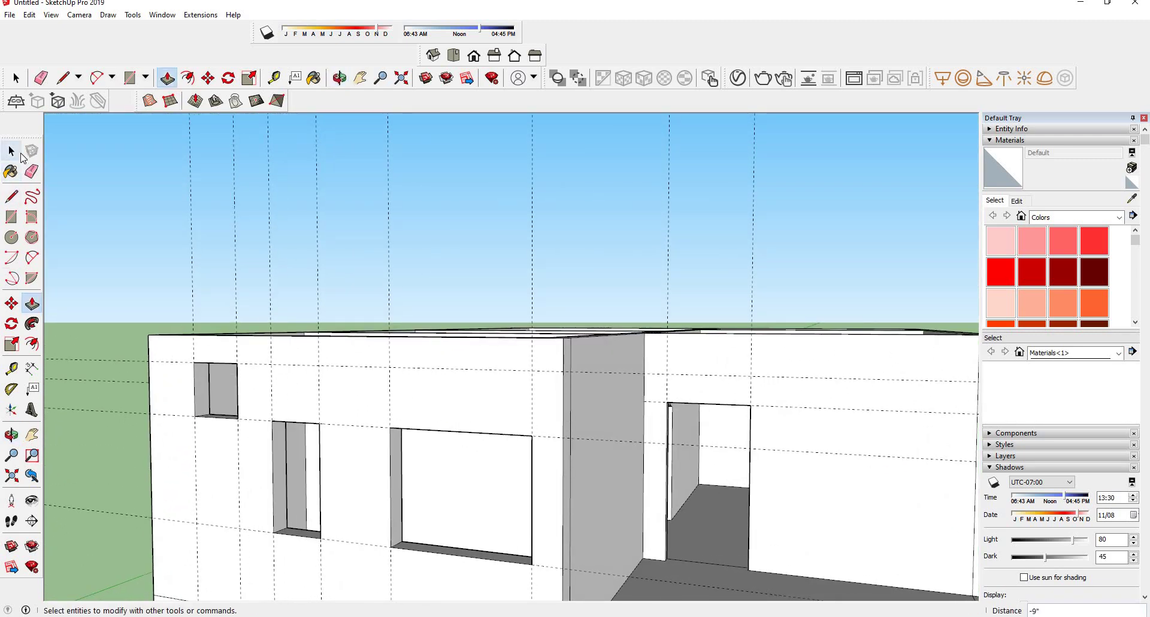